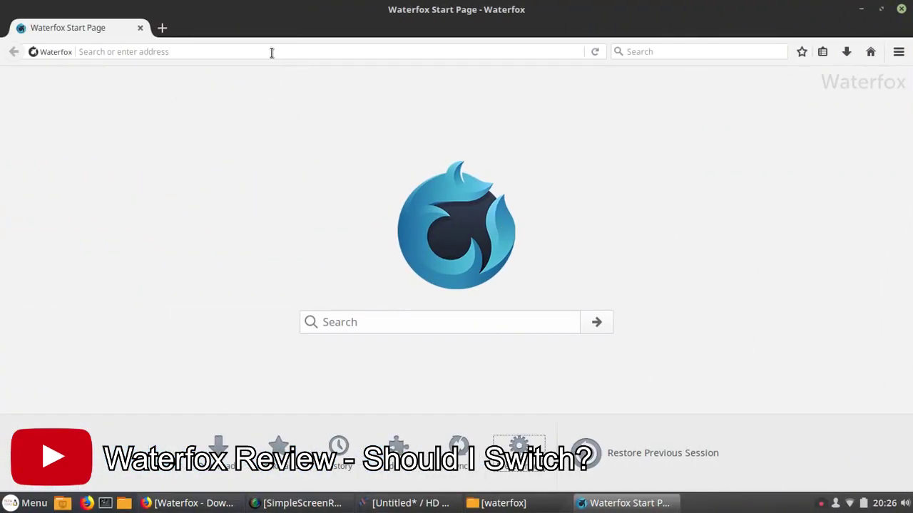
Step: Load the website duckduckgo.com in Waterfox
click(265, 52)
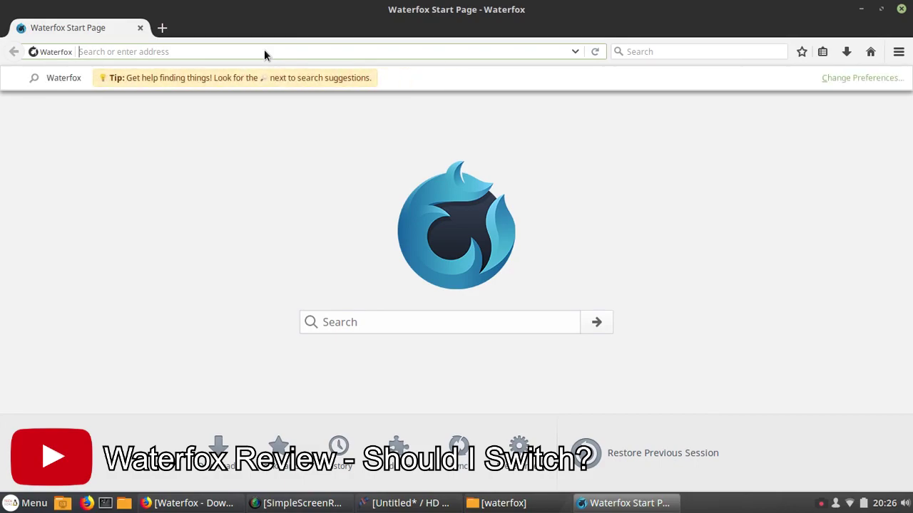
text(duckduckgo)
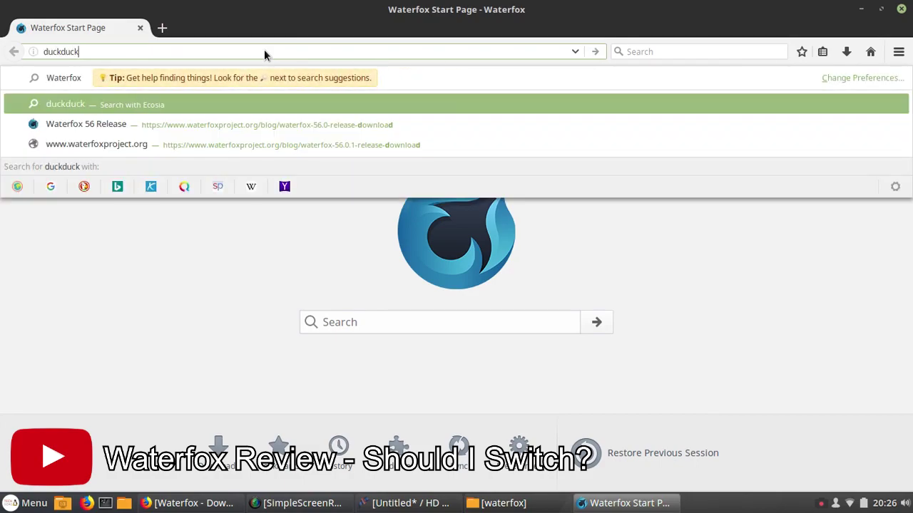
text(.com)
key(Return)
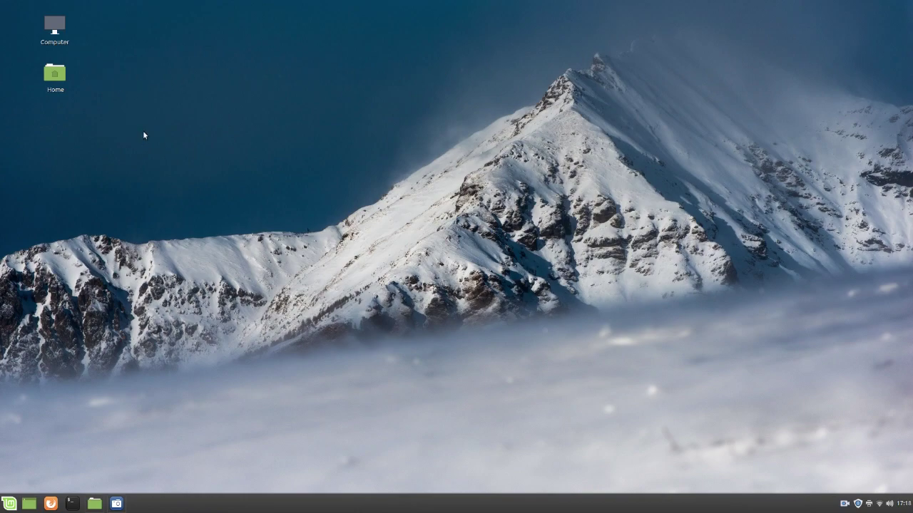
Step: Look at the home folder's contents and search the installed applications for vlc
click(94, 504)
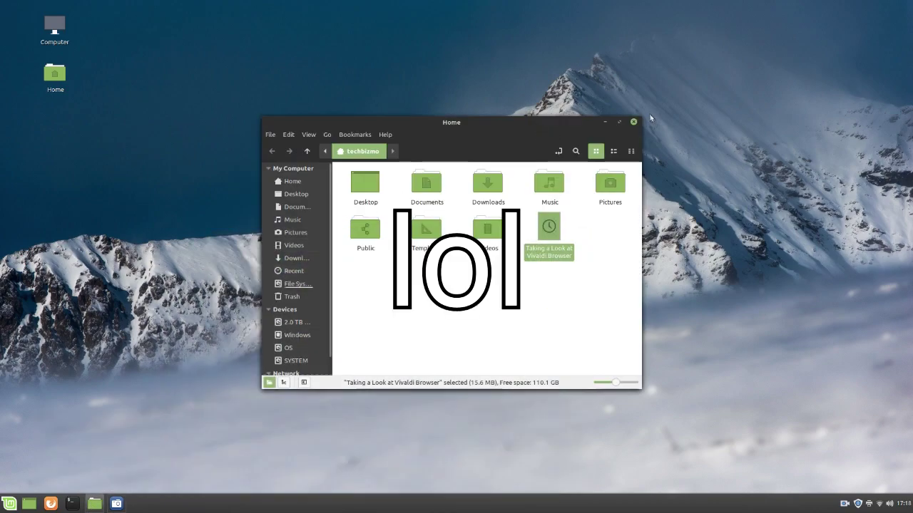
click(633, 122)
click(9, 503)
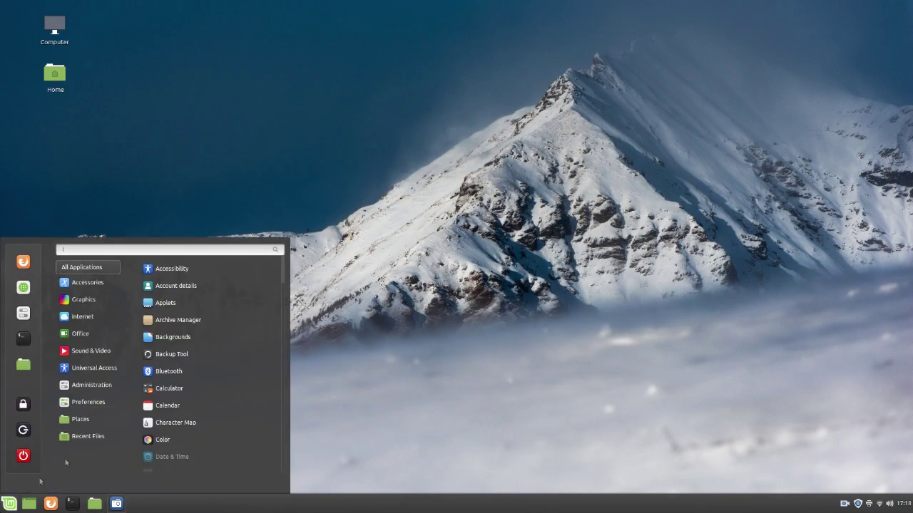
text(vlc)
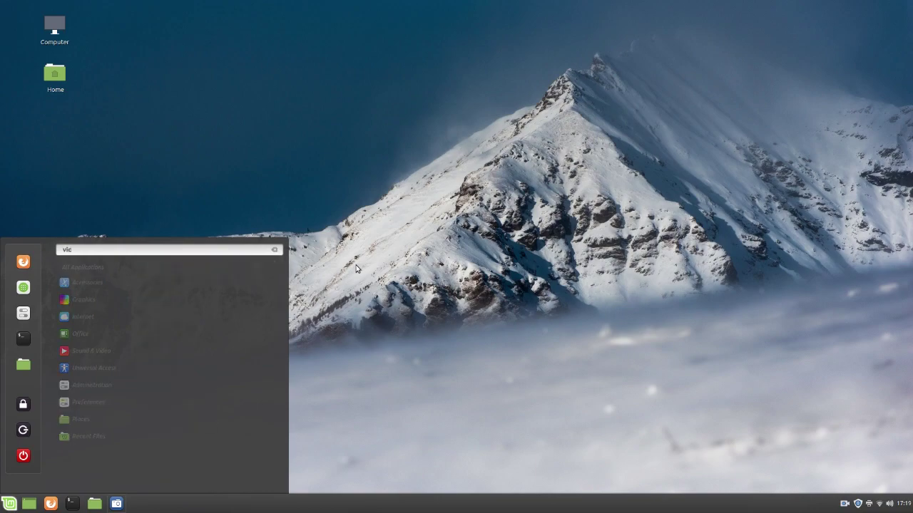
key(Return)
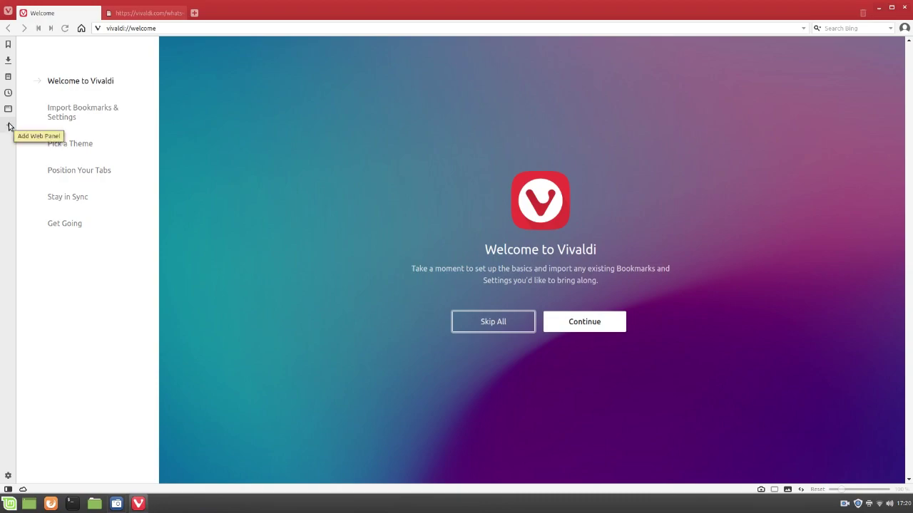
Step: Preview Vivaldi's Add Web Panel prompt and the Stay in Sync setup page, returning to the Welcome to Vivaldi page
click(8, 126)
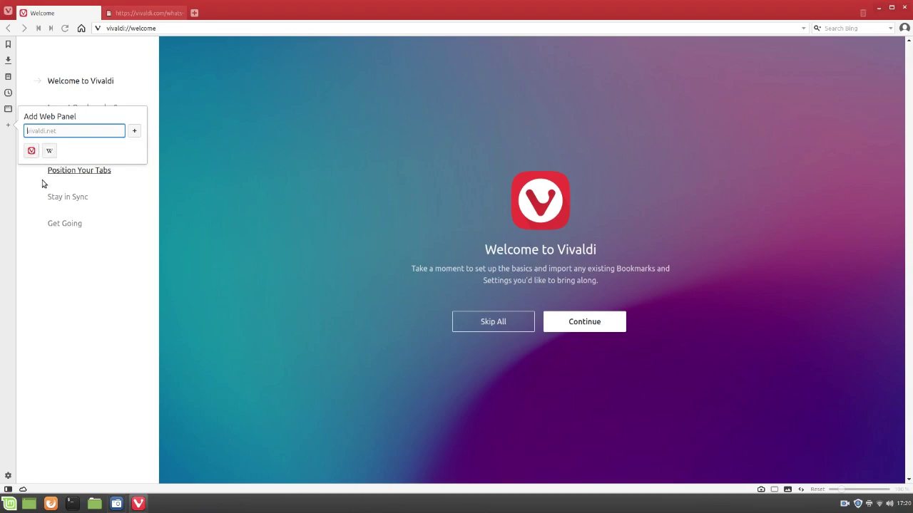
click(57, 197)
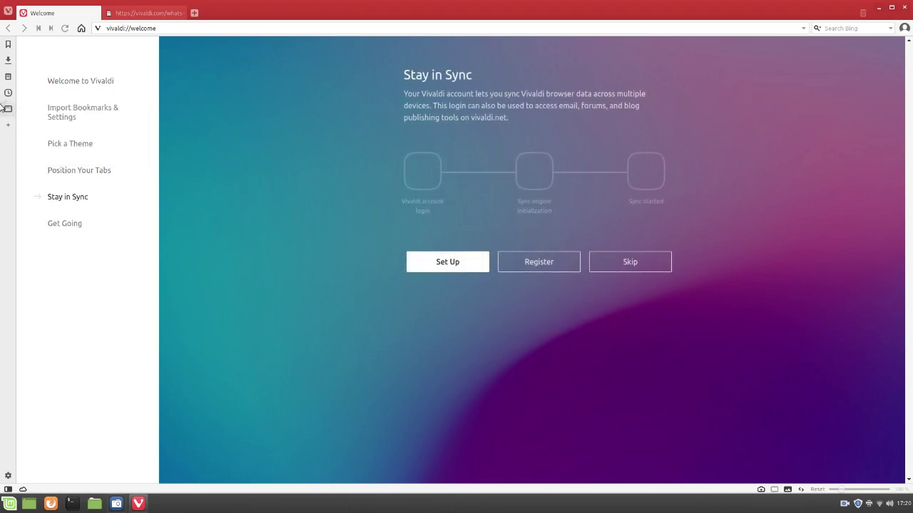
click(93, 81)
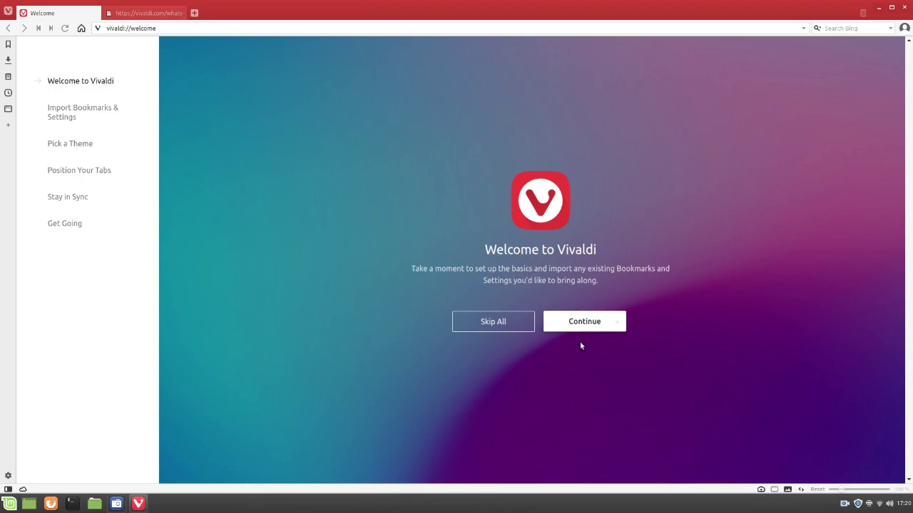
Step: Advance the setup to Import Bookmarks & Settings and search the installed applications for chrome
click(588, 323)
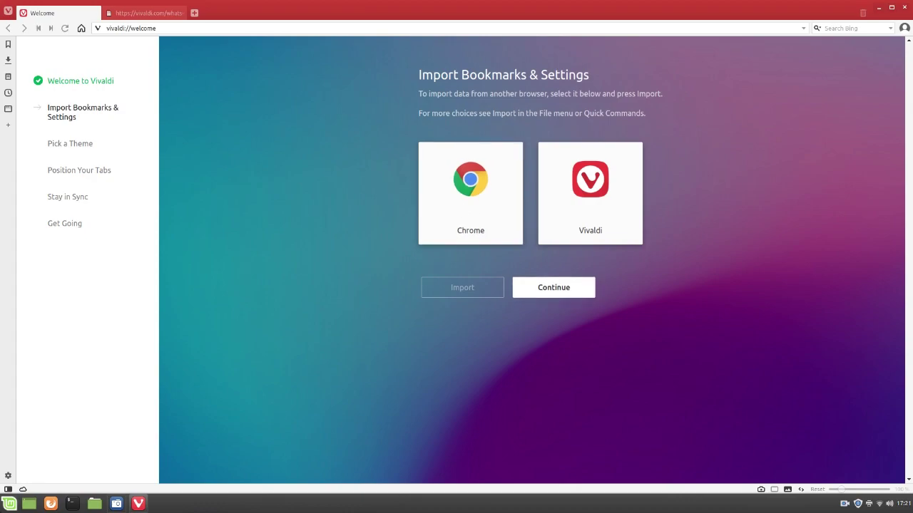
click(9, 504)
text(chrome)
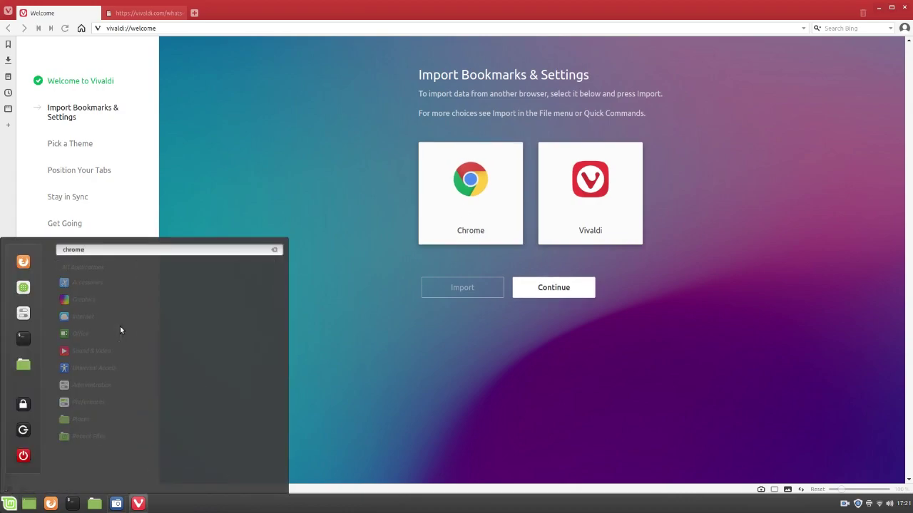
key(Escape)
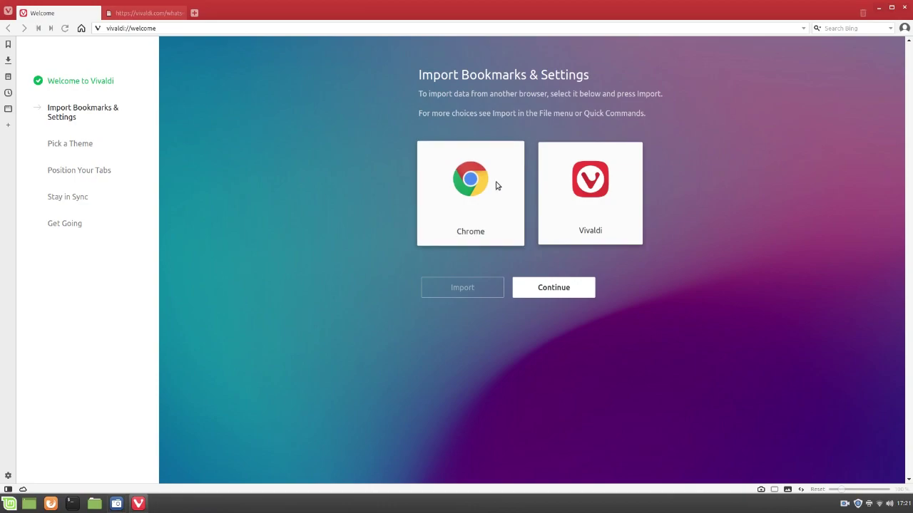
Step: Import the bookmarks and settings from Chrome and continue to the theme selection
click(490, 206)
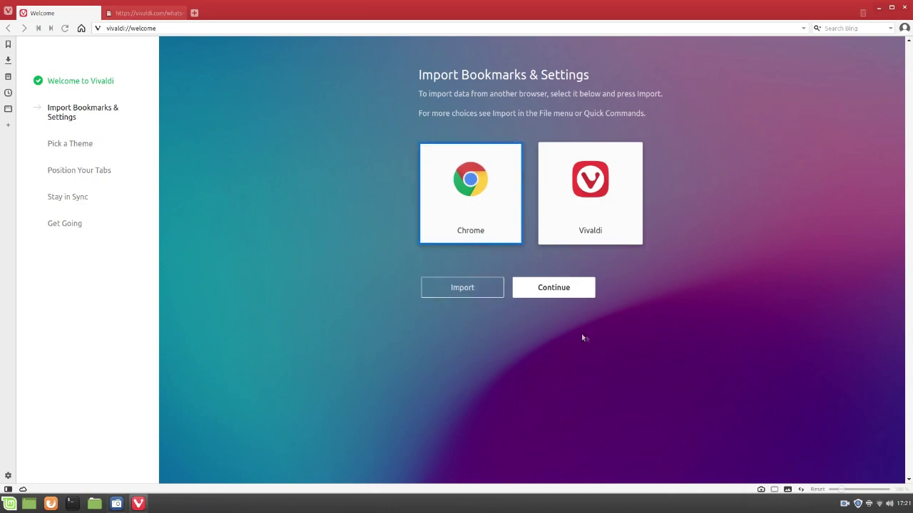
click(452, 291)
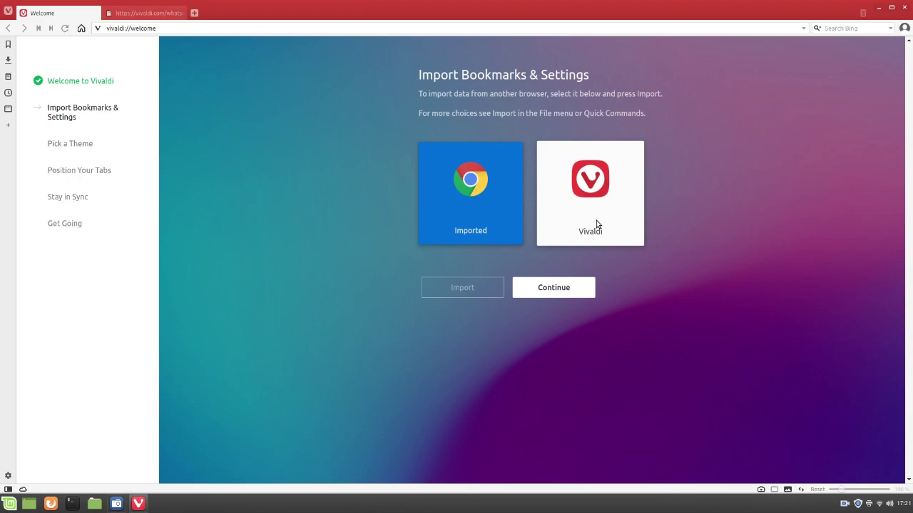
click(9, 504)
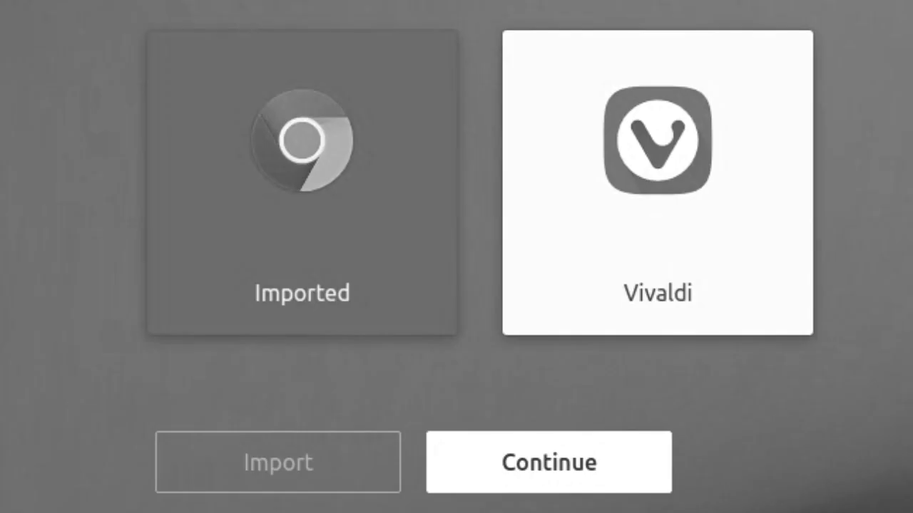
text(chrome)
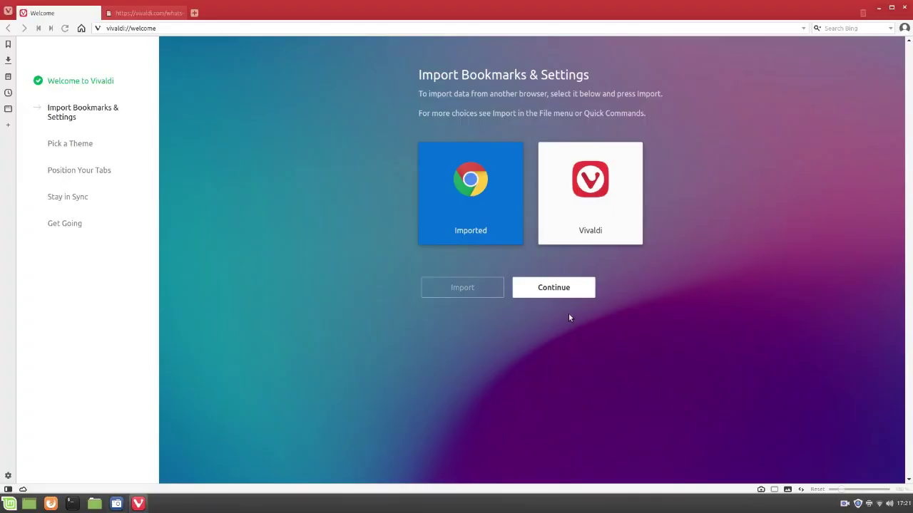
click(565, 293)
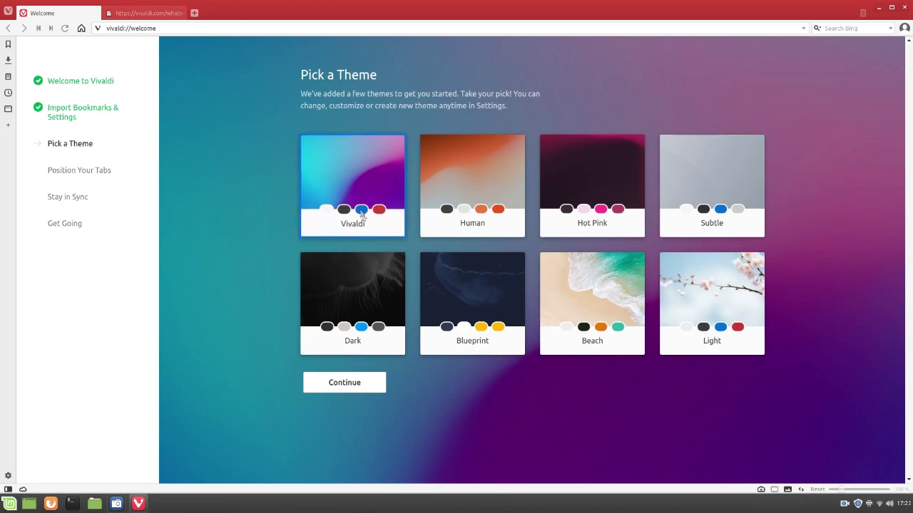
Step: Try out the Beach, Light, Blueprint, Dark, Subtle and Hot Pink themes on the setup page
click(617, 287)
click(667, 288)
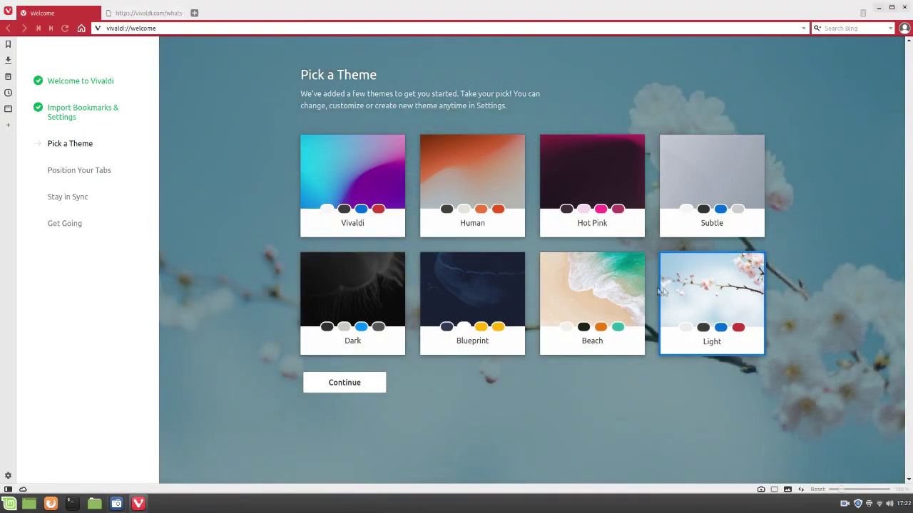
click(462, 283)
click(367, 286)
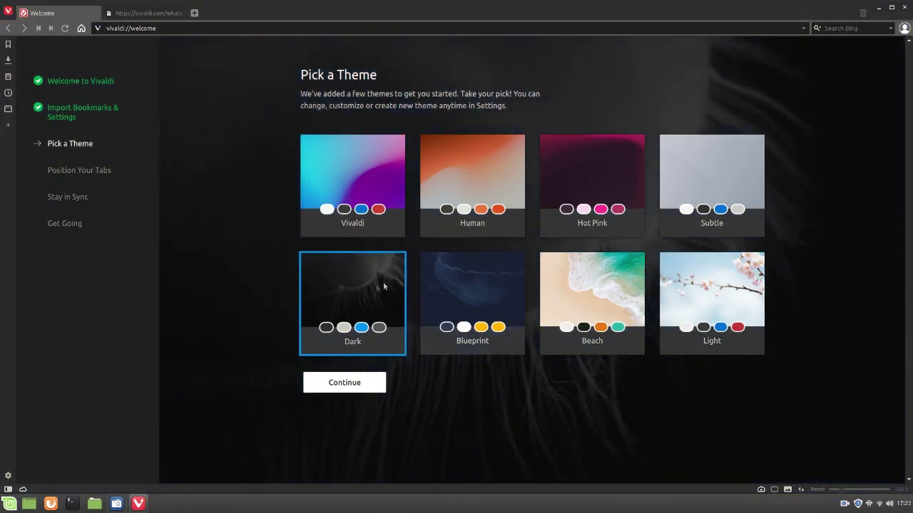
click(712, 178)
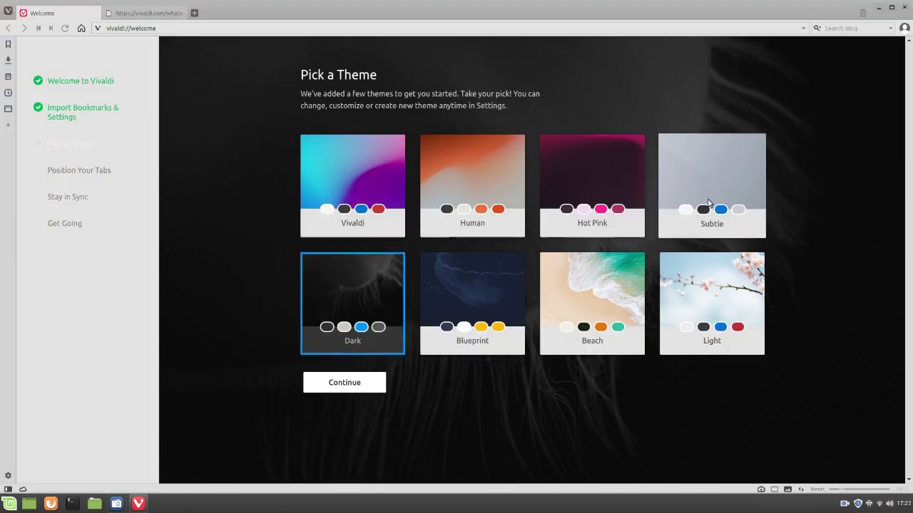
click(336, 274)
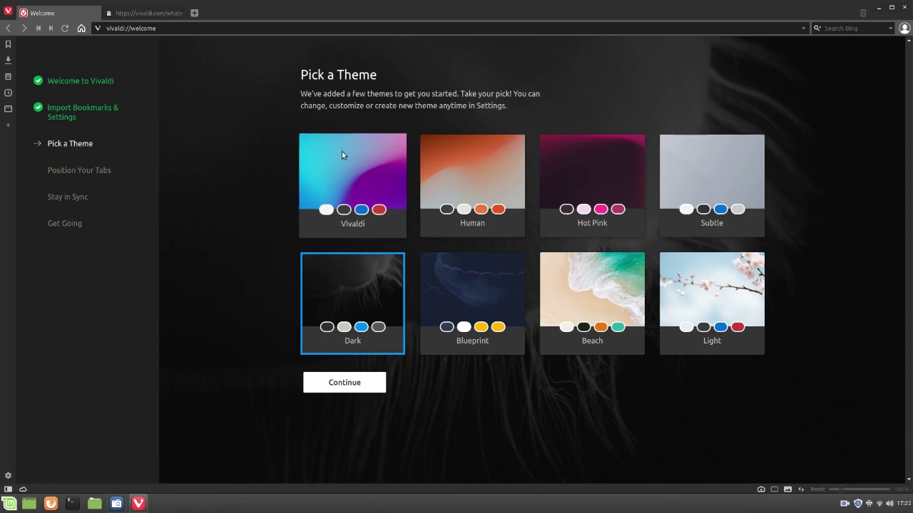
click(482, 258)
click(596, 277)
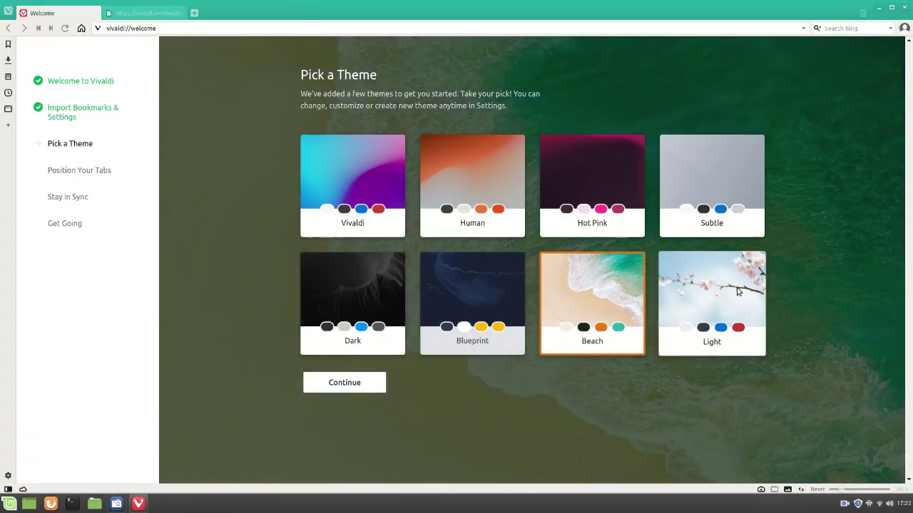
click(712, 292)
click(711, 188)
click(613, 171)
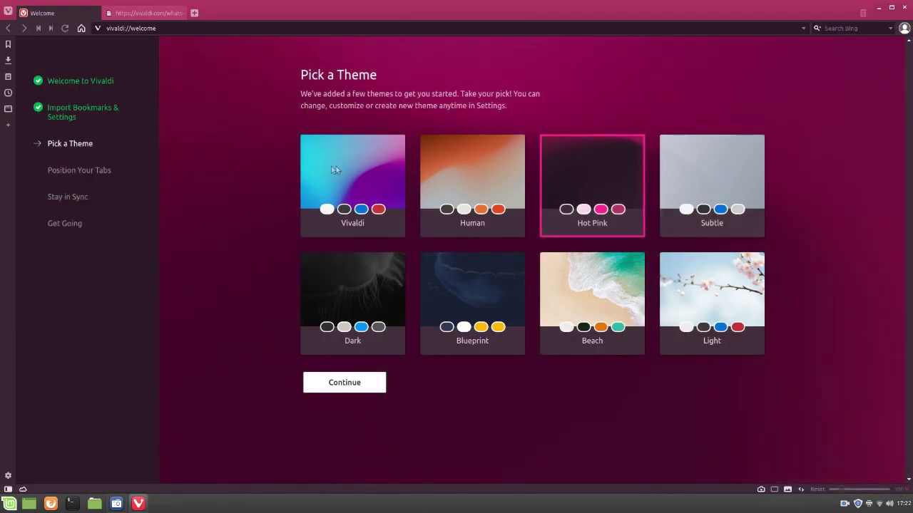
Step: Apply the Vivaldi theme and continue to the tab position setup
click(345, 167)
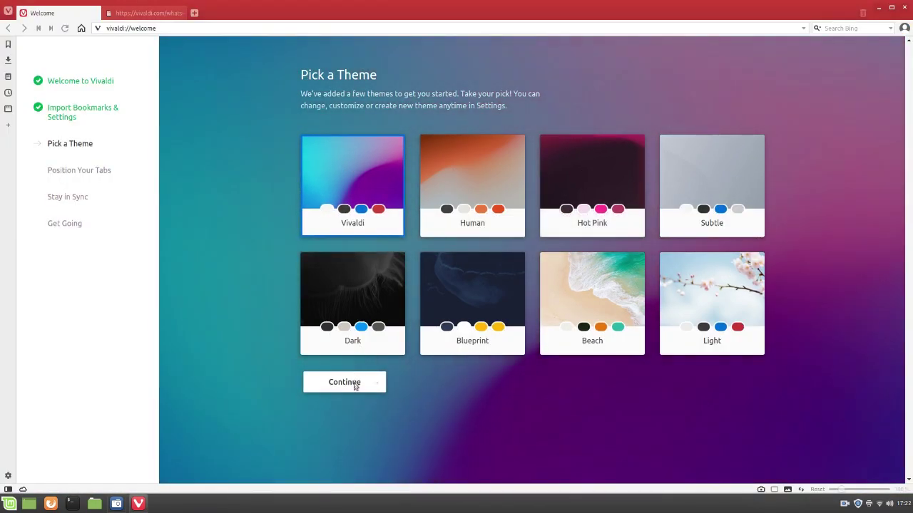
click(354, 384)
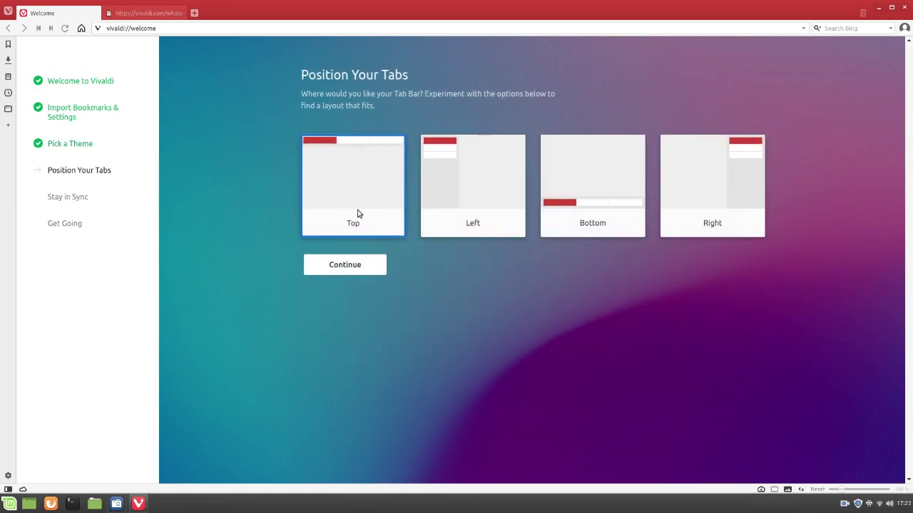
Step: Try the Left, Bottom and Right positions for the tab bar
click(495, 206)
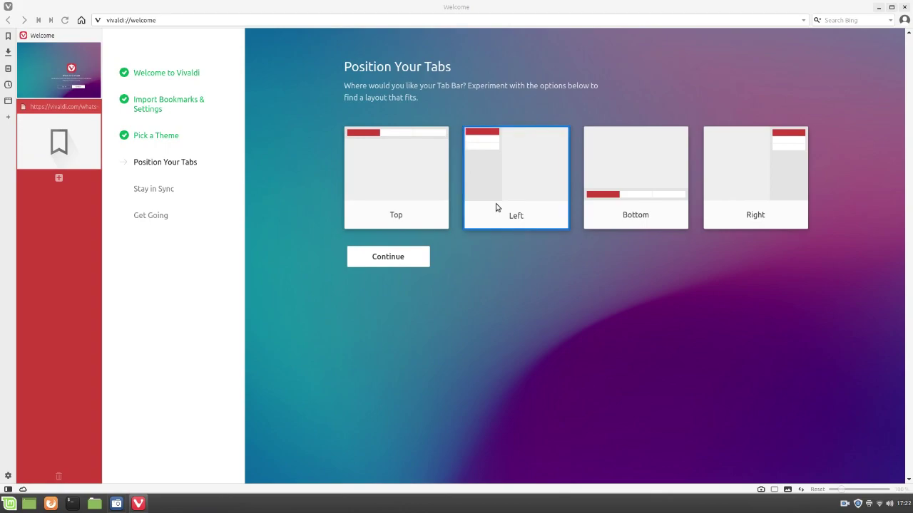
click(634, 188)
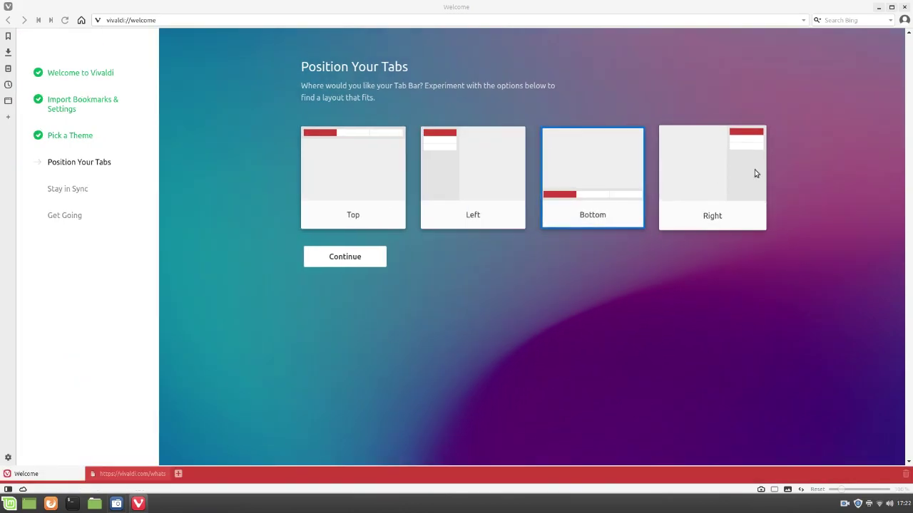
click(733, 182)
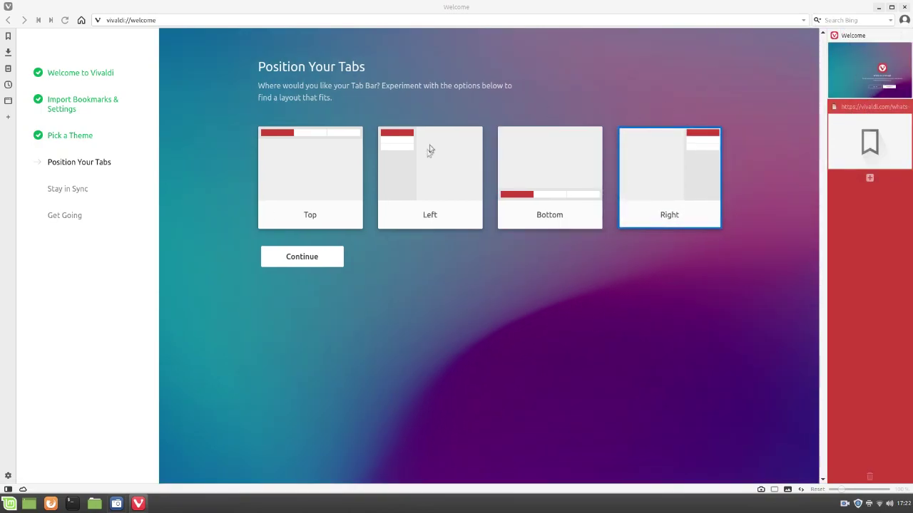
Step: Set the tab bar position to Top, compare it briefly with Firefox's layout, and continue to the sync setup
click(271, 160)
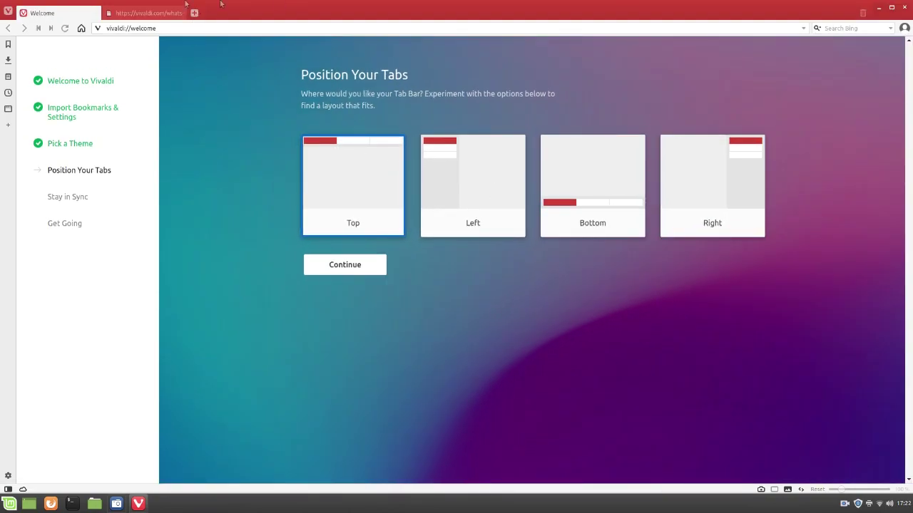
click(50, 503)
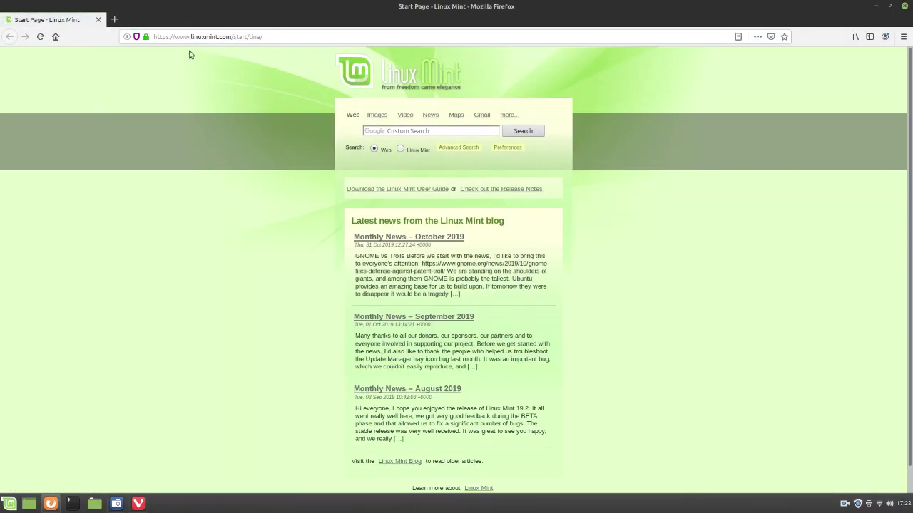
click(904, 5)
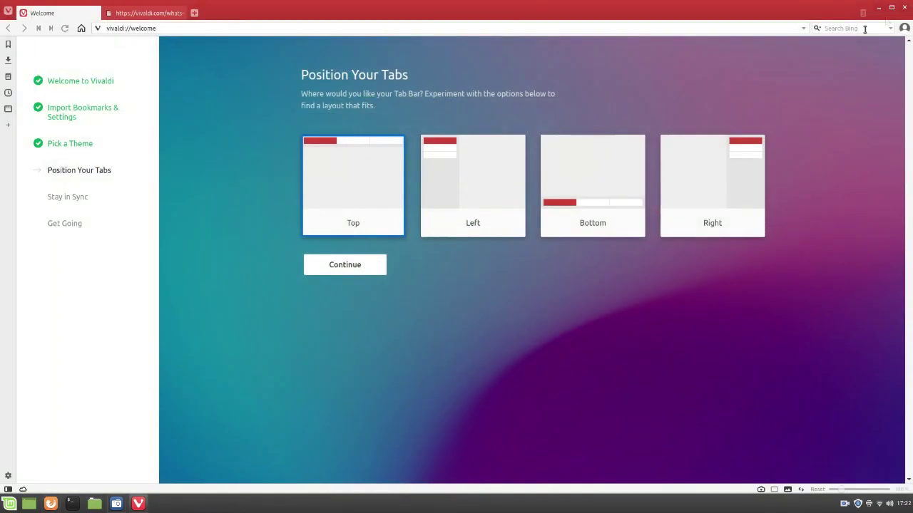
click(375, 266)
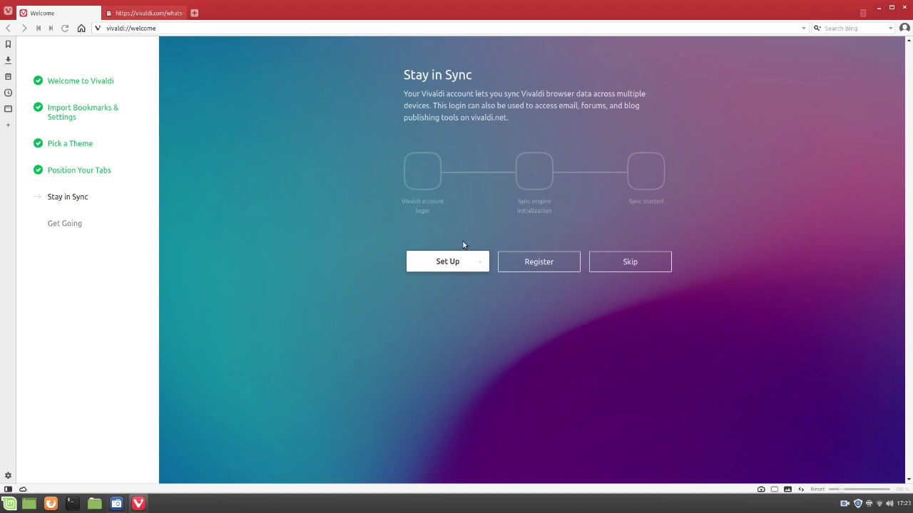
Step: Skip the Vivaldi account sync and finish the welcome setup
click(632, 261)
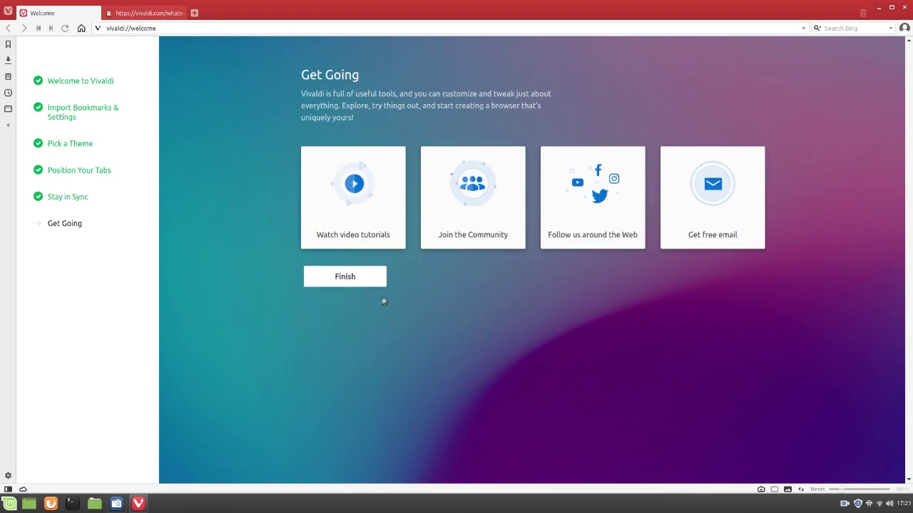
click(343, 280)
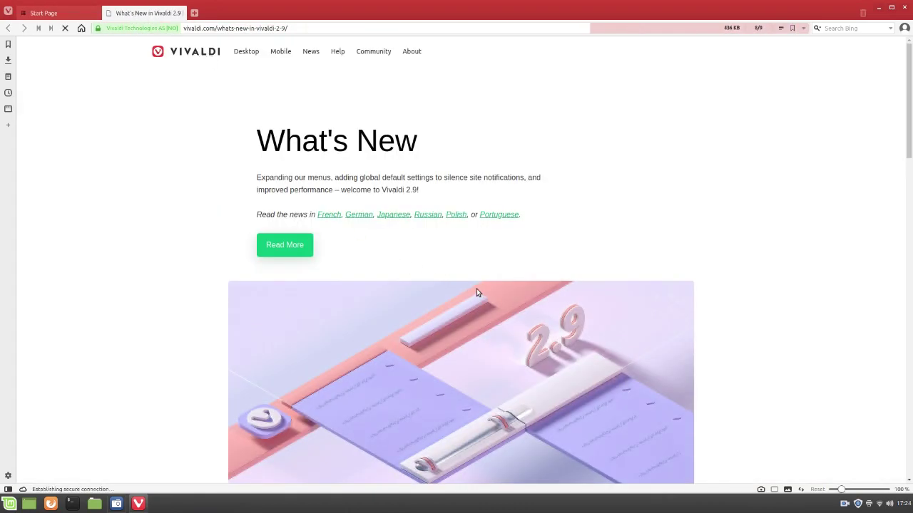
Step: Look through the What's New in Vivaldi 2.9 page and return to the Start Page
scroll(478, 291, down, 1)
scroll(475, 279, down, 7)
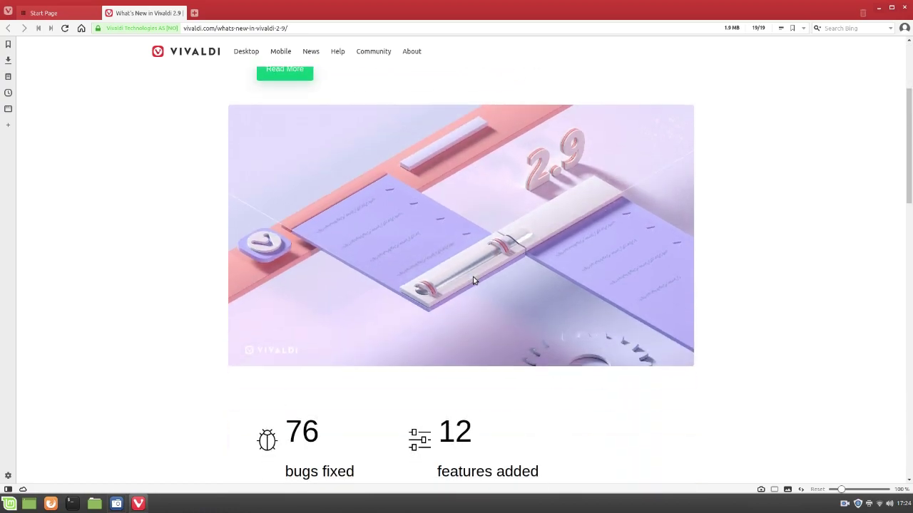
scroll(461, 258, down, 9)
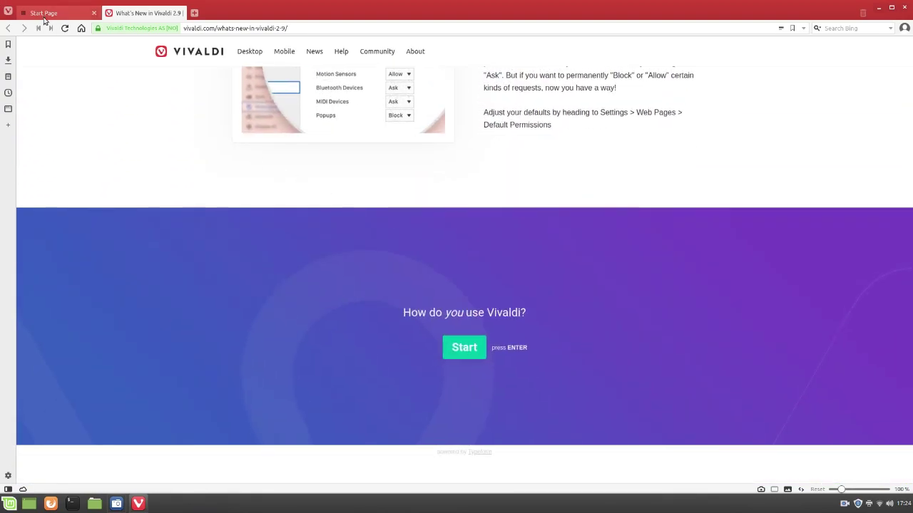
key(ctrl+Tab)
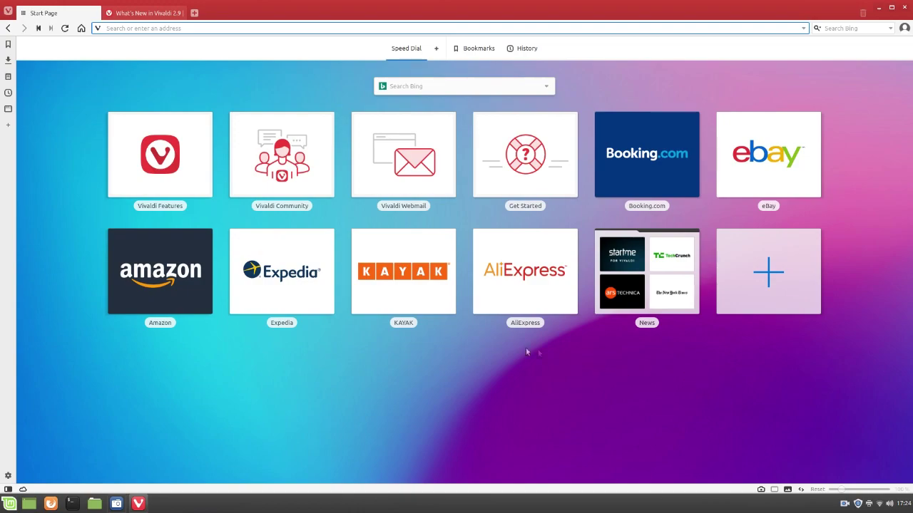
Step: Switch to Firefox to view its new tab page for comparison, and close it with all its tabs
click(55, 503)
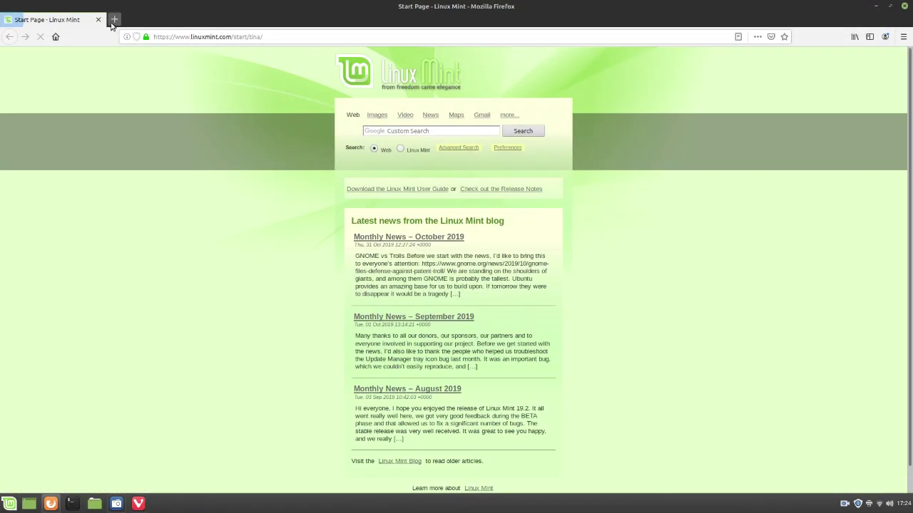
click(113, 20)
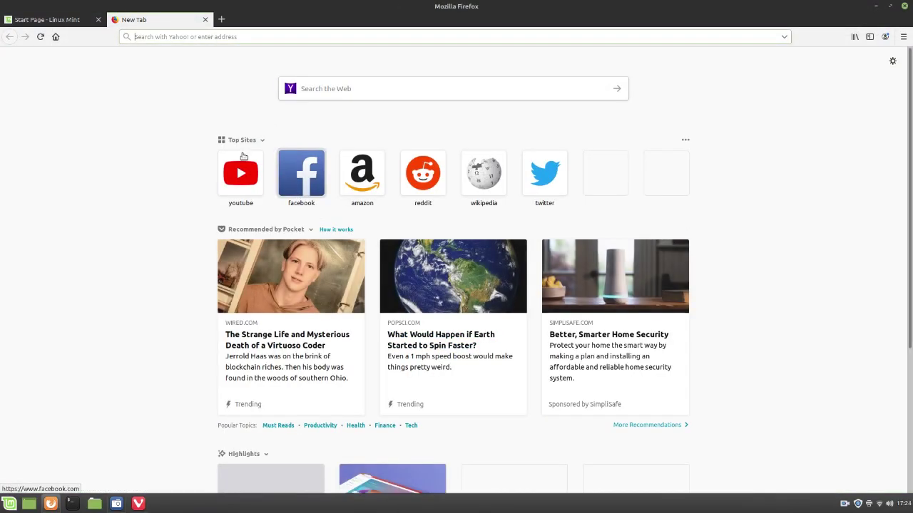
click(904, 6)
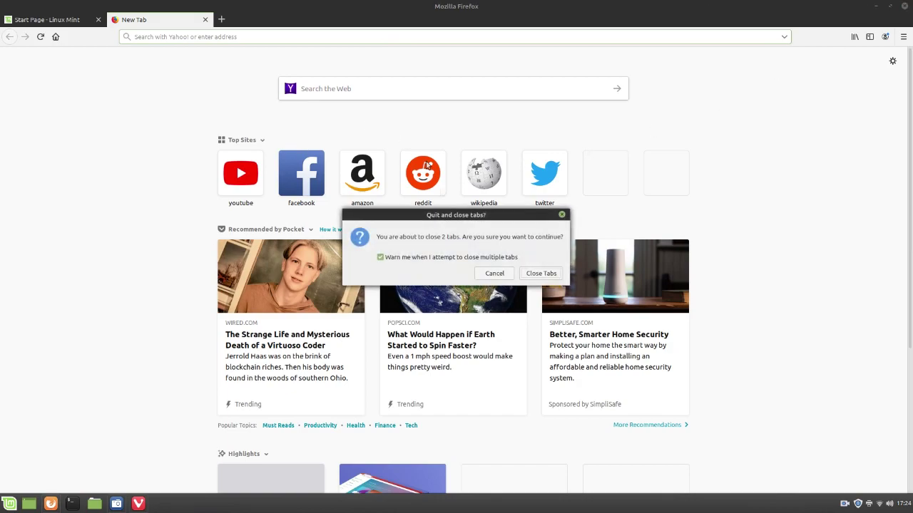
click(541, 274)
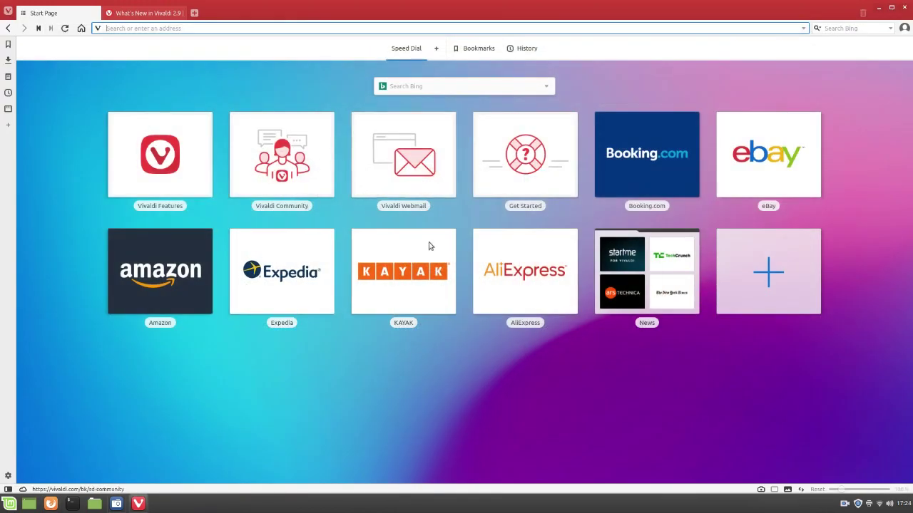
Step: Add a new folder to the Speed Dial start page and name it YouTube
click(435, 49)
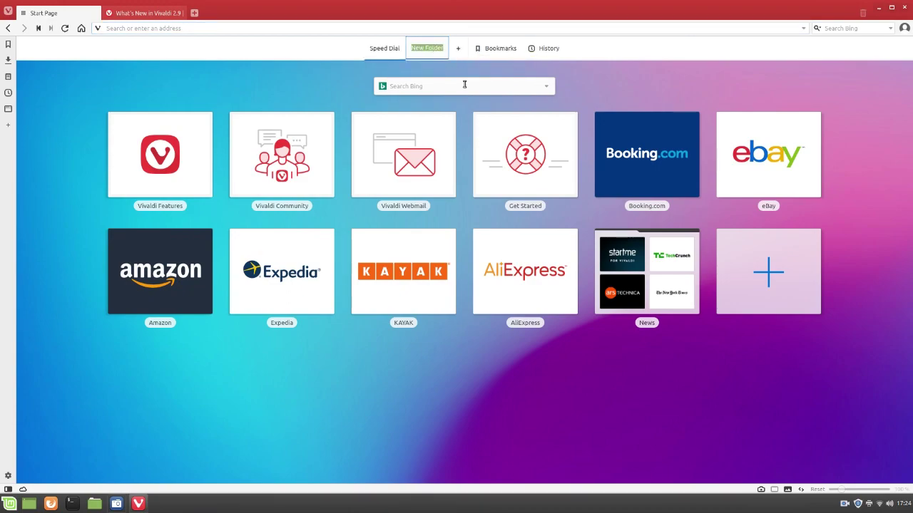
text(YouTueb)
key(Return)
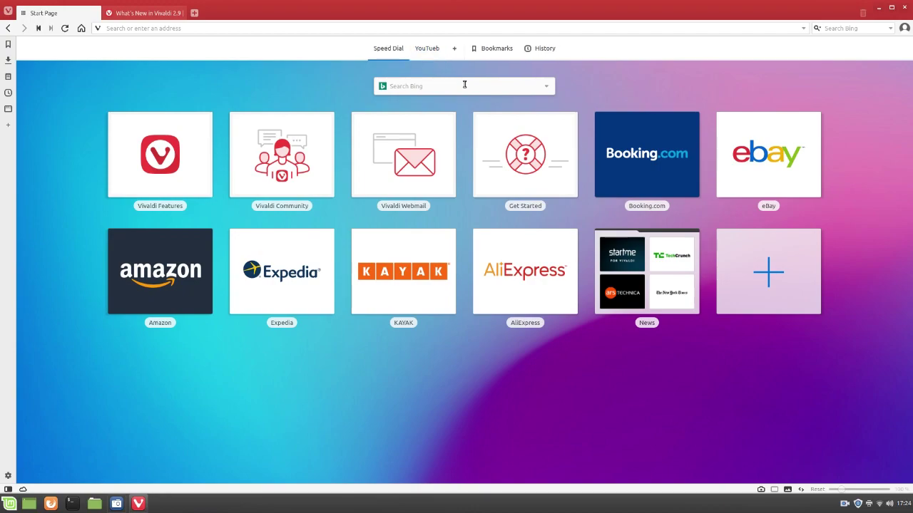
click(435, 50)
double_click(435, 50)
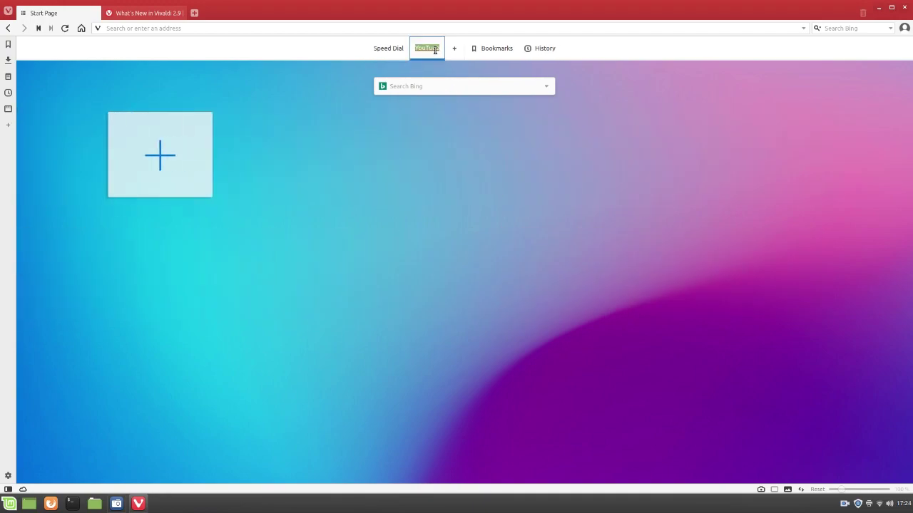
text(Yo)
key(Return)
Step: Add three more Speed Dial folders named TechBizmo, Computers and Linux
click(454, 48)
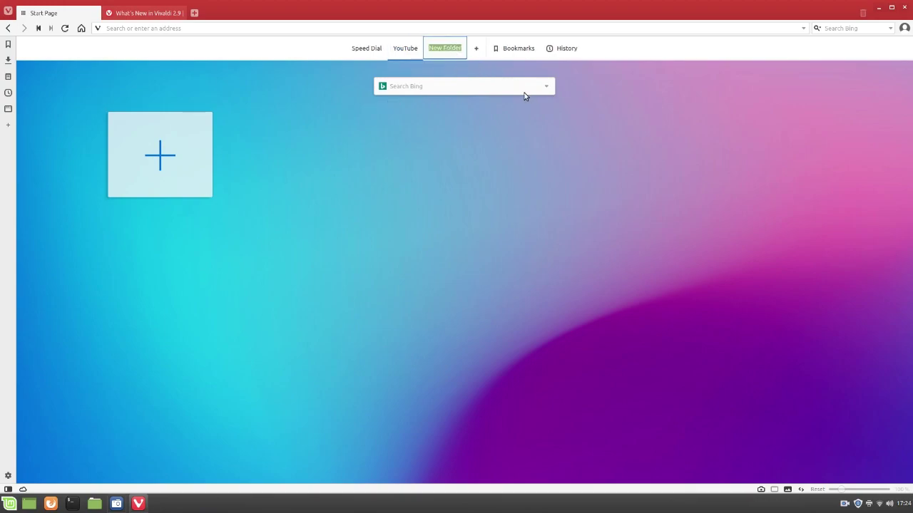
text(TechBizmo)
key(Return)
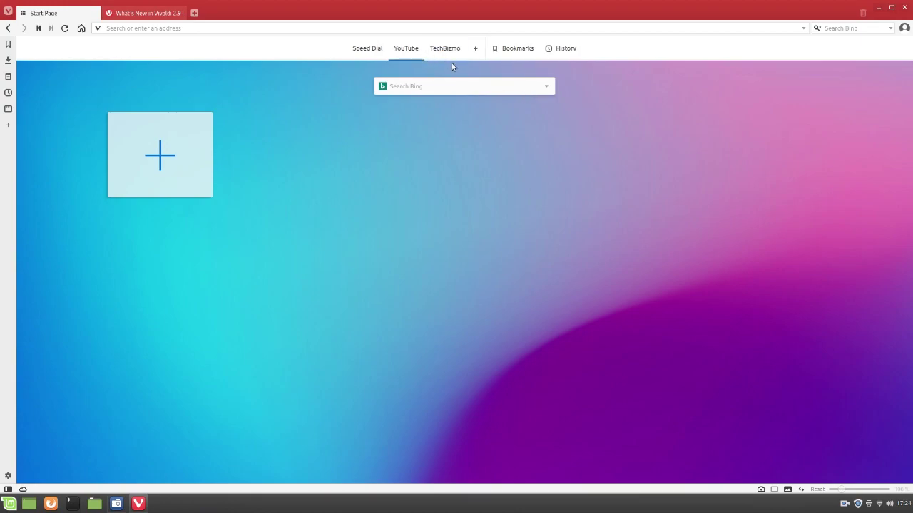
click(474, 48)
text(Compu)
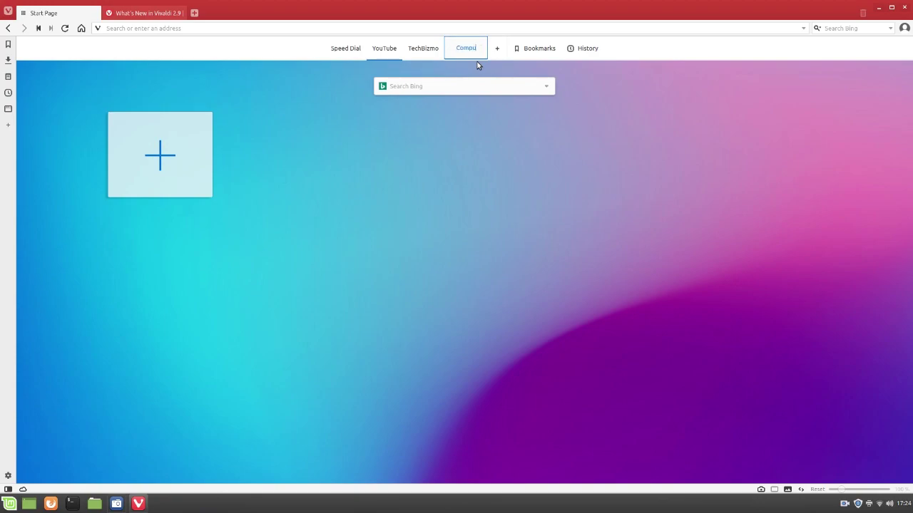
text(ters)
key(Return)
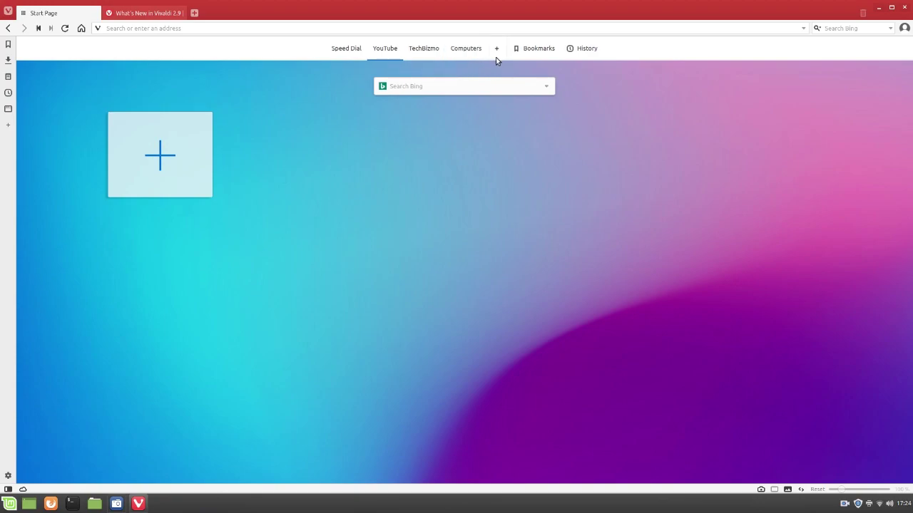
click(495, 47)
text(Linux)
key(Return)
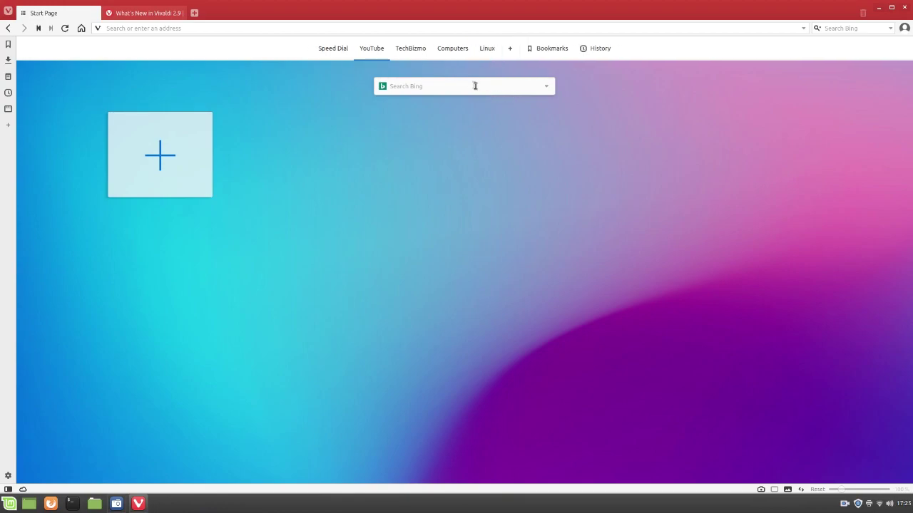
Step: Remove the TechBizmo and Computers folders from Speed Dial
right_click(415, 49)
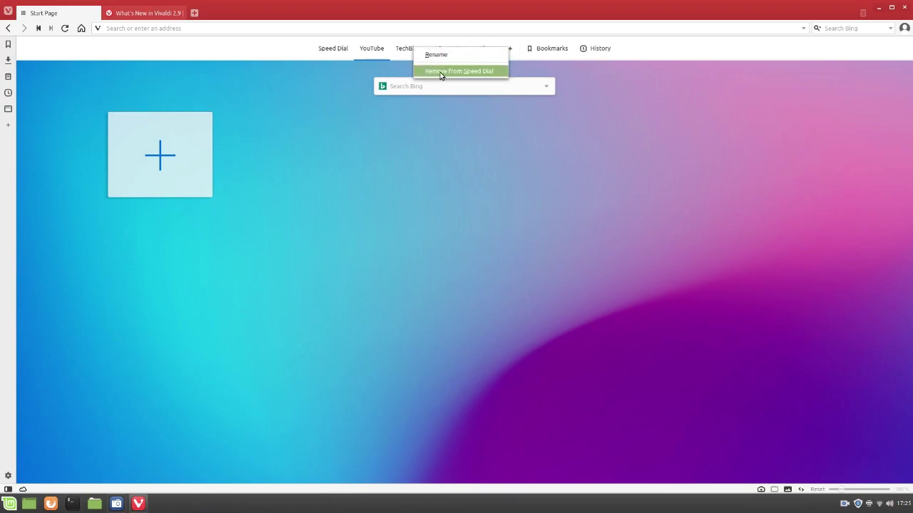
click(451, 71)
right_click(434, 48)
right_click(472, 49)
right_click(452, 49)
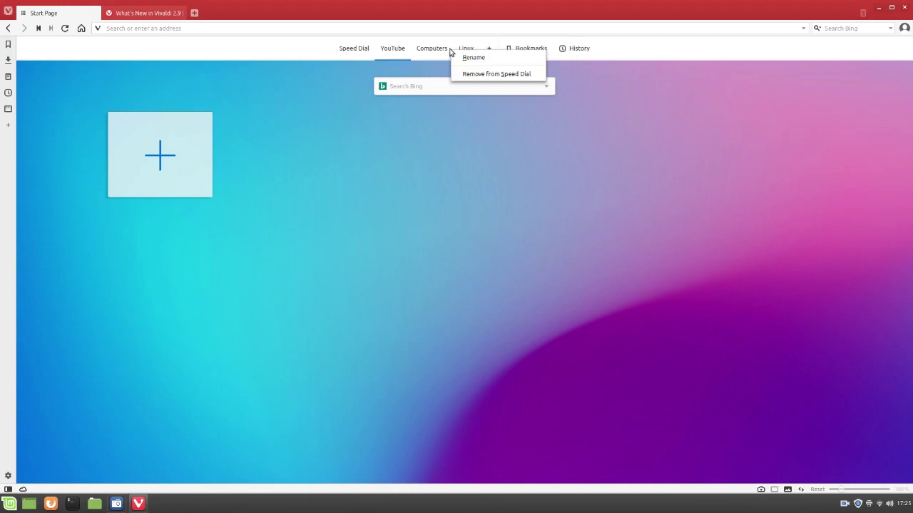
right_click(440, 48)
click(458, 71)
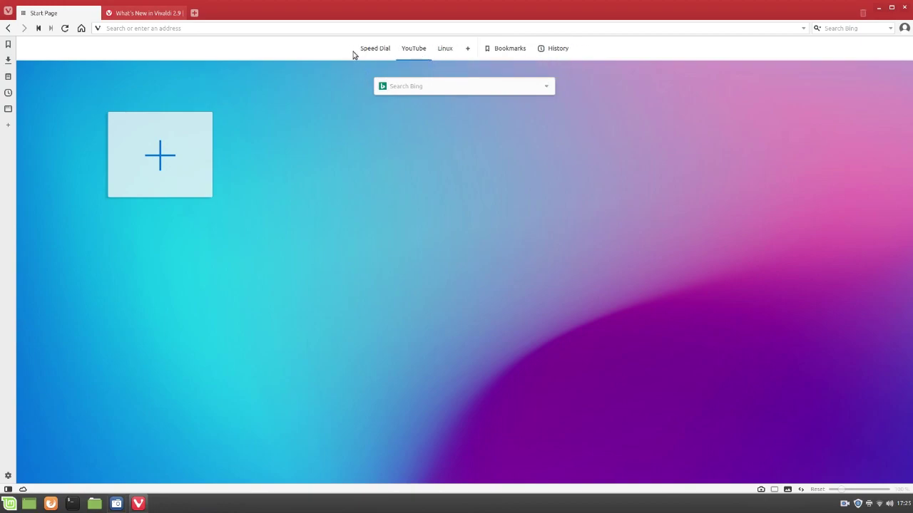
Step: Look over the bookmarks manager, close the What's New tab and go back to the Speed Dial
click(371, 48)
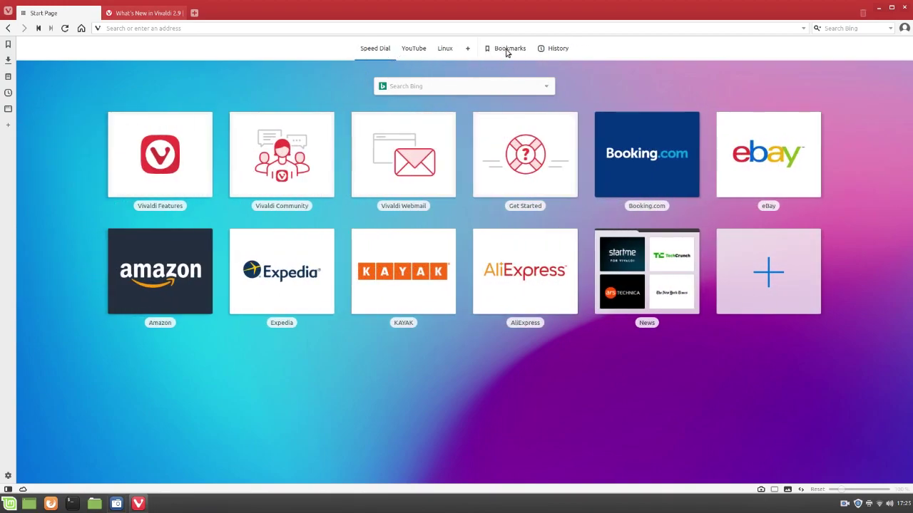
click(499, 48)
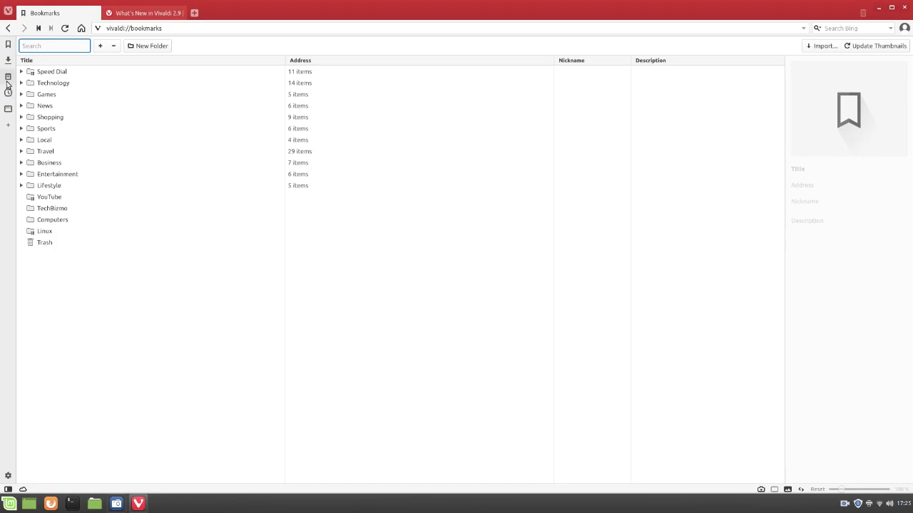
click(180, 13)
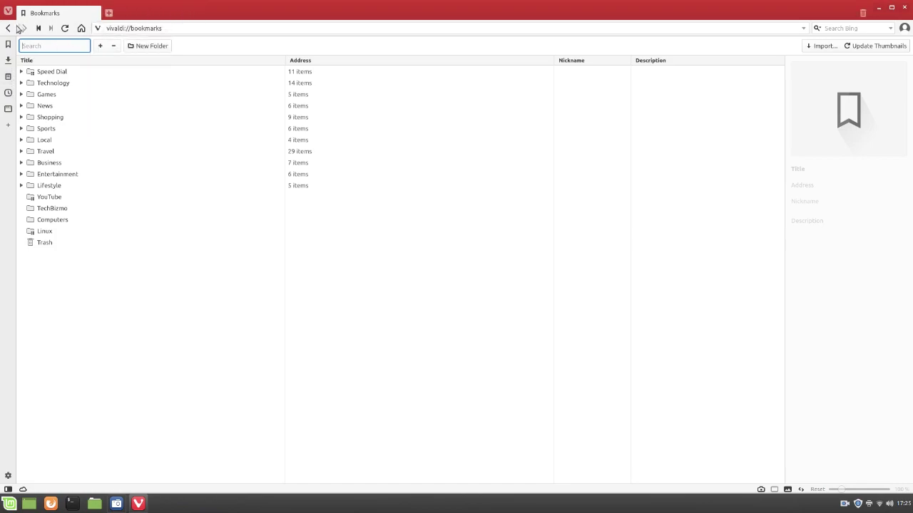
click(7, 29)
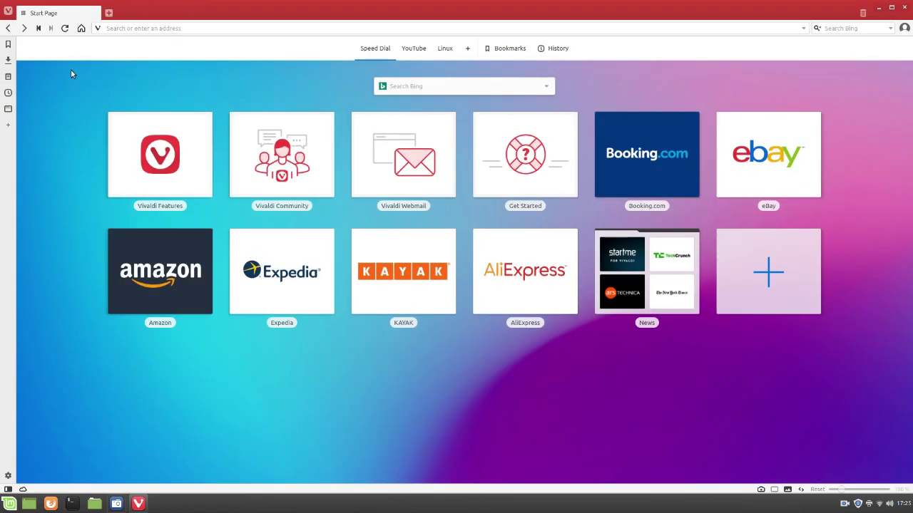
Step: Try rewinding the tab to its first page and returning to the Start Page, and view the profile options
click(38, 29)
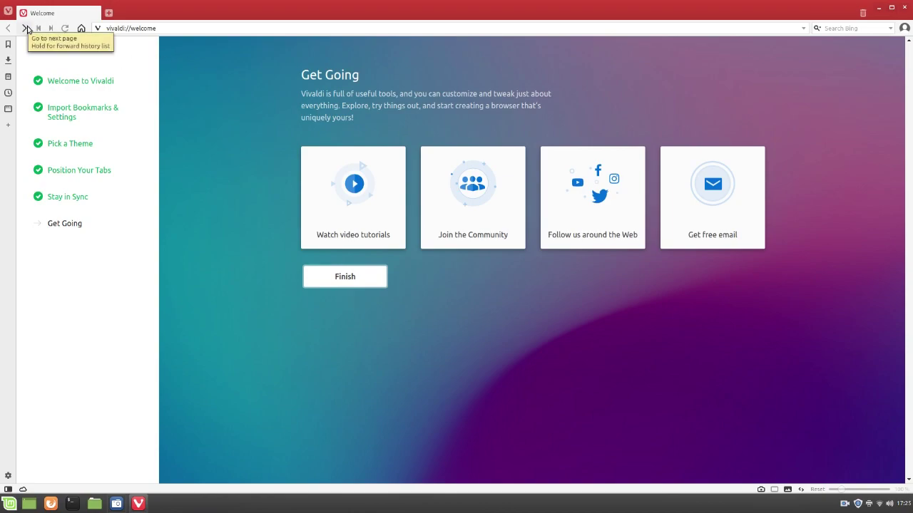
click(22, 27)
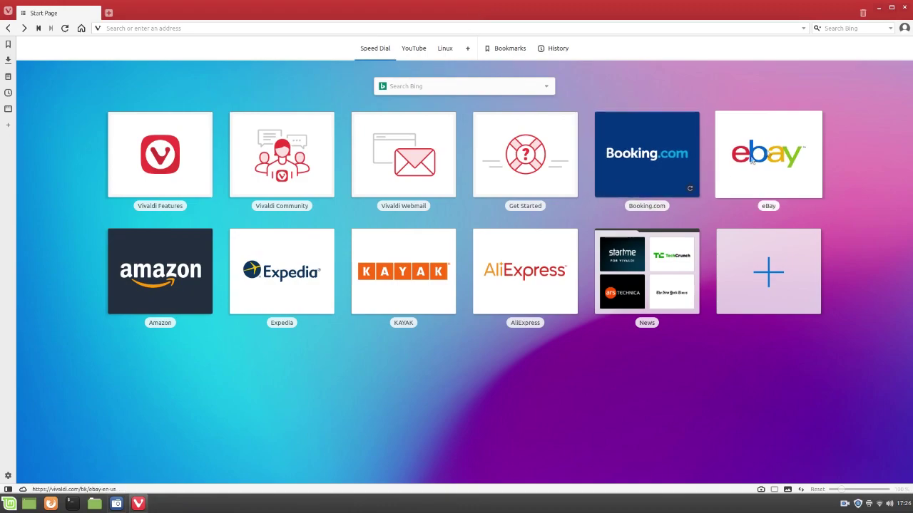
click(905, 28)
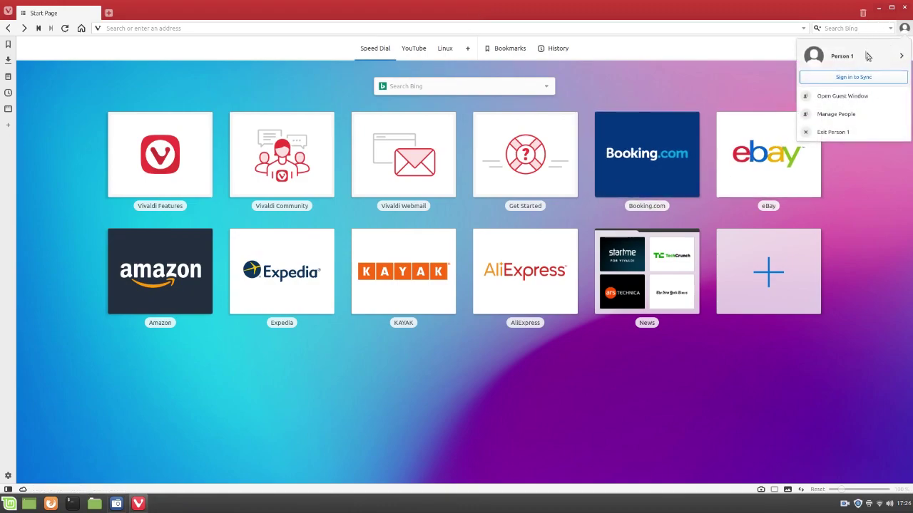
click(840, 28)
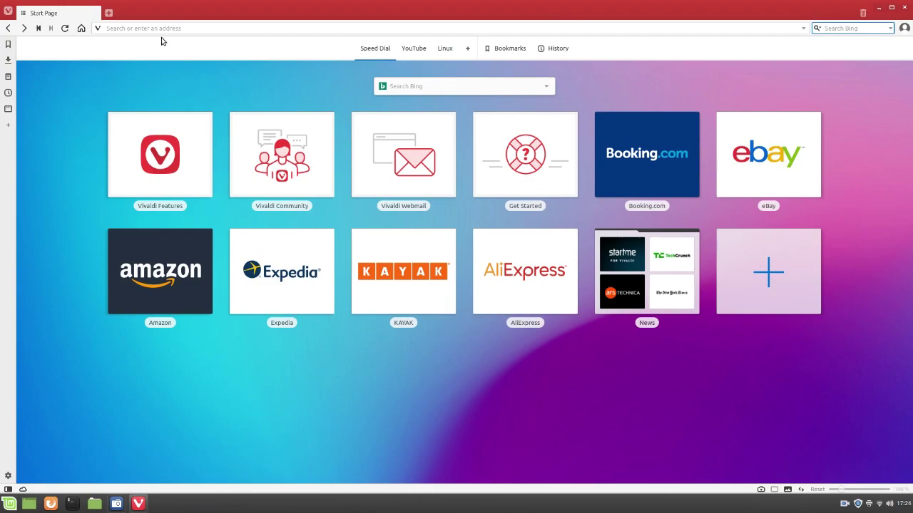
Step: View the bookmarks in the side panel, and add and reopen a note reading "Make a Video"
click(6, 47)
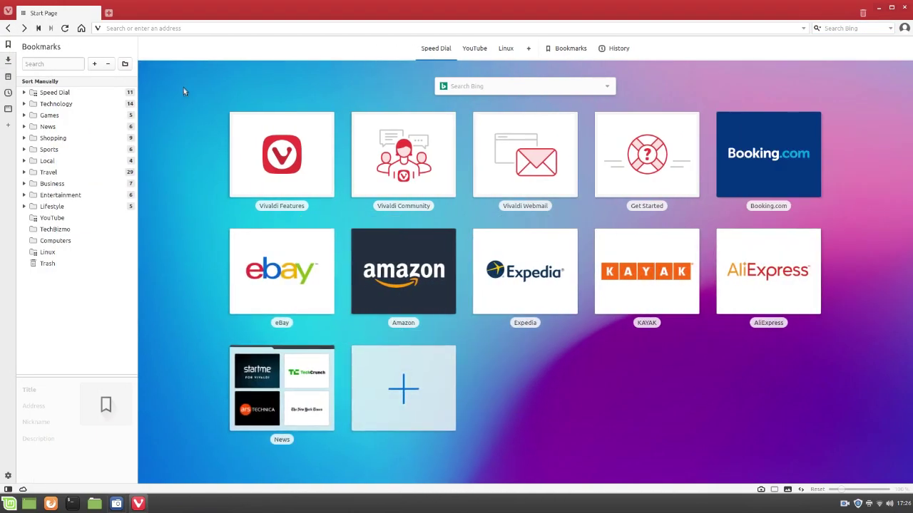
click(9, 77)
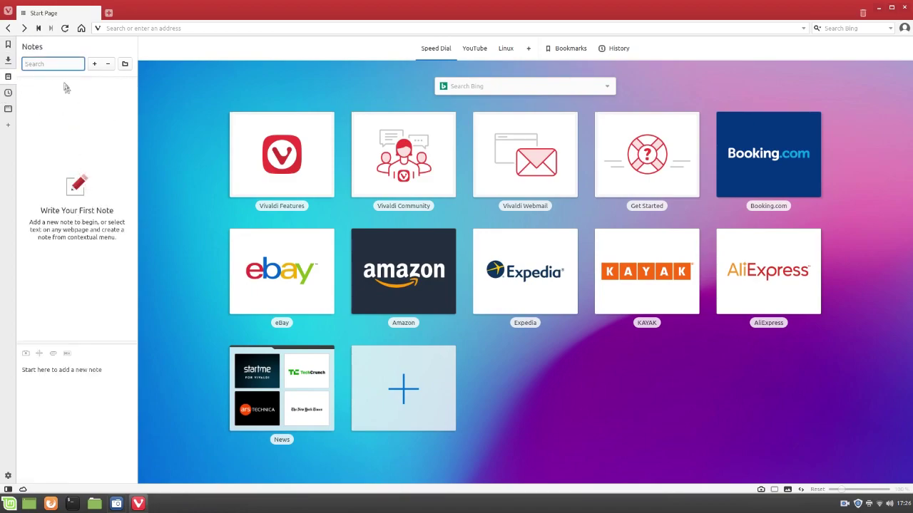
click(95, 63)
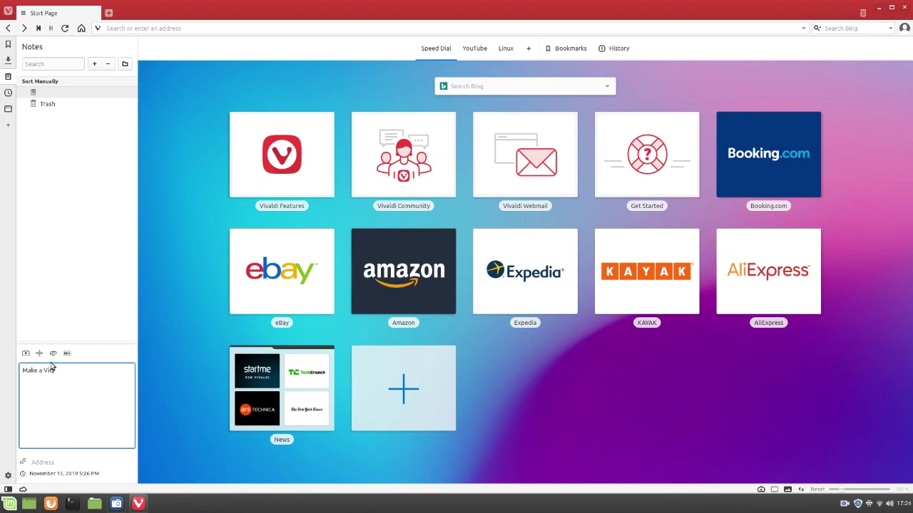
click(84, 300)
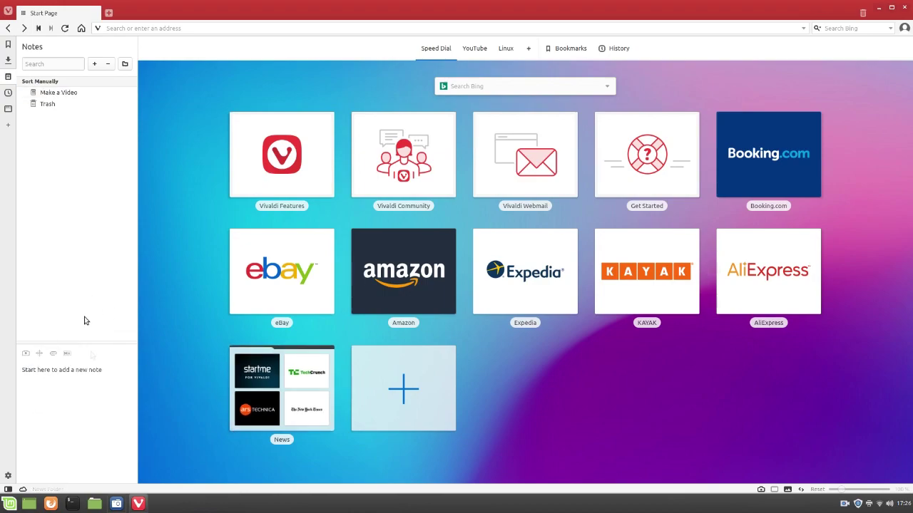
click(62, 93)
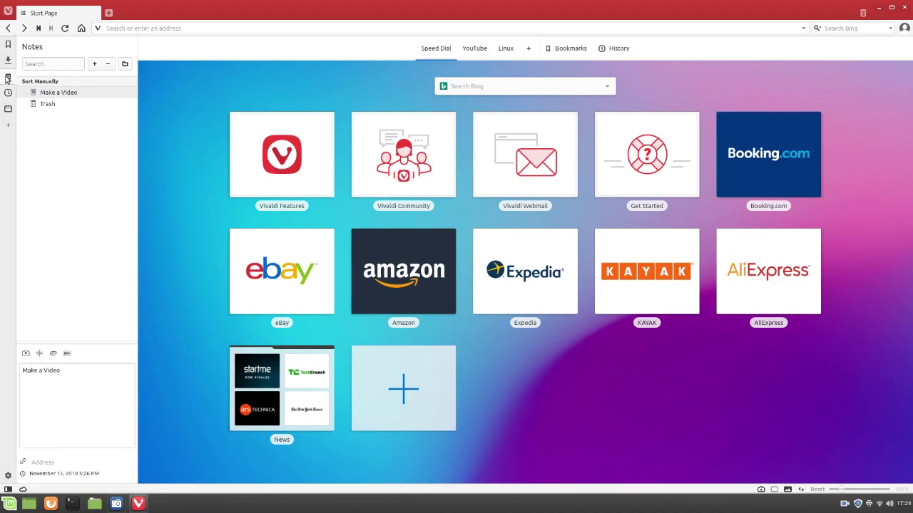
click(7, 77)
click(7, 77)
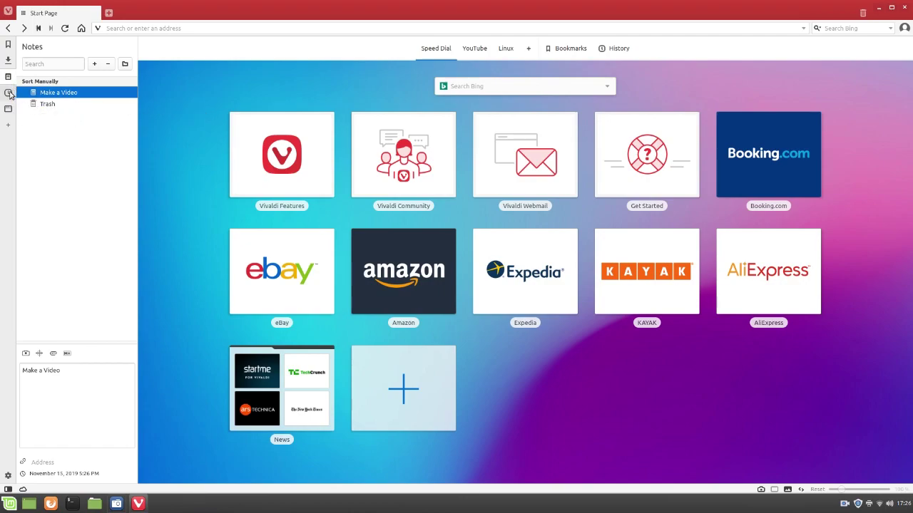
Step: View the browsing history and the window's open and closed tabs in the side panel
click(8, 93)
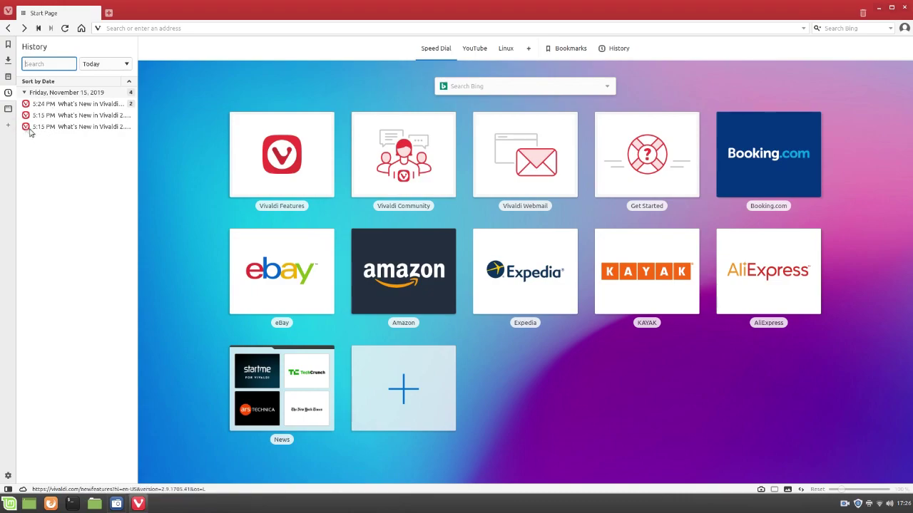
click(8, 108)
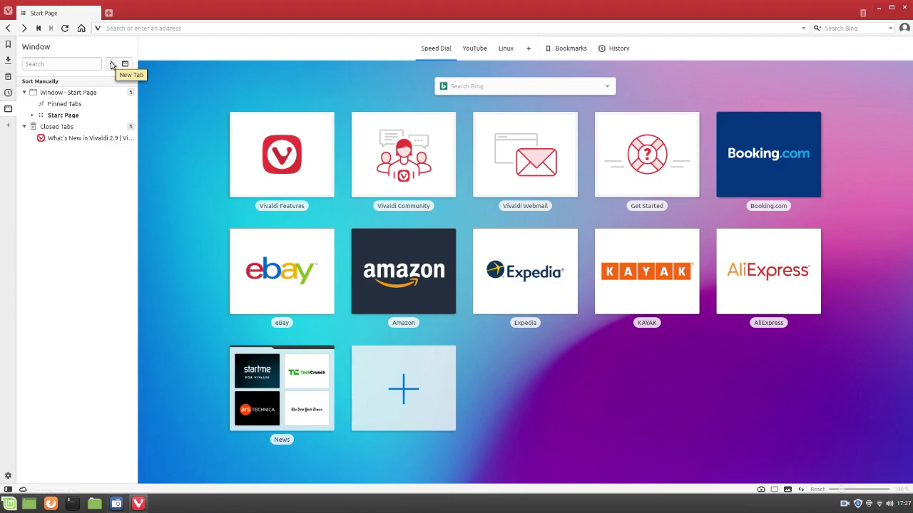
Step: Open a new tab, look over the main menu's commands, close that tab and check the closed tabs list
click(8, 12)
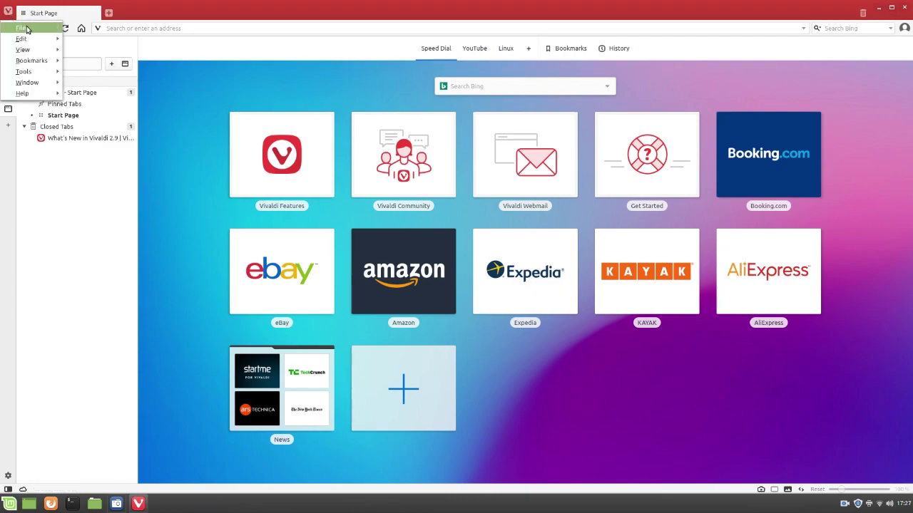
mouse_move(29, 29)
click(89, 27)
click(8, 12)
mouse_move(20, 40)
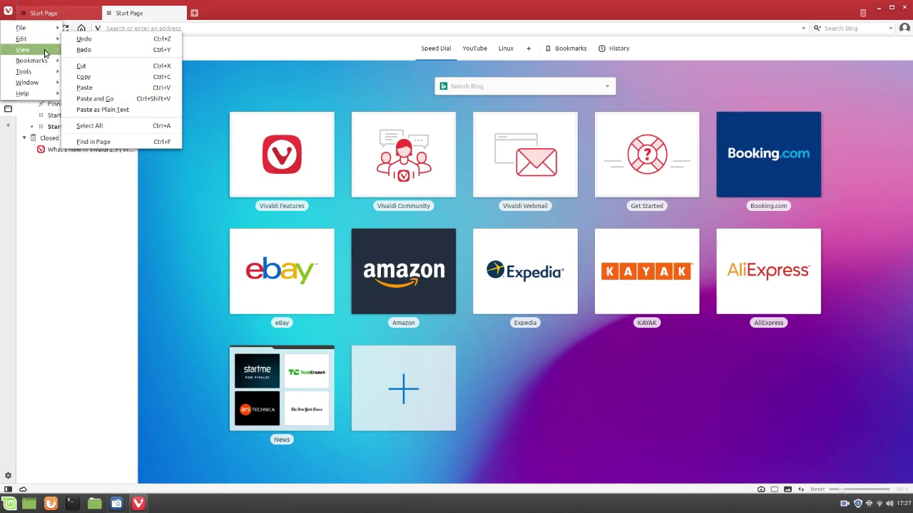
mouse_move(48, 51)
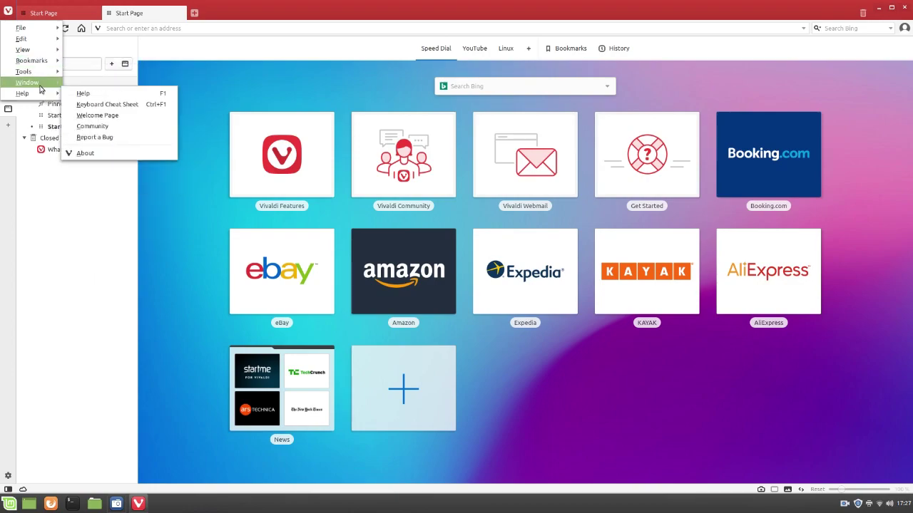
click(8, 11)
click(181, 13)
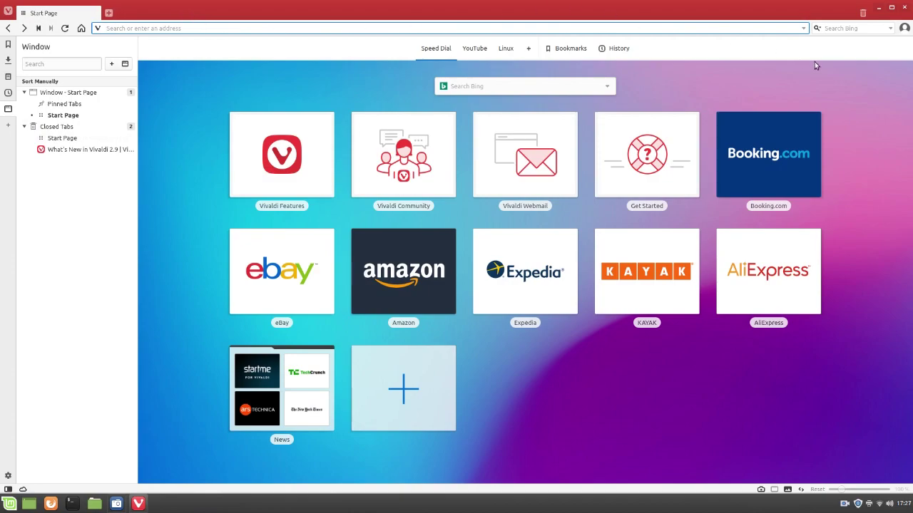
click(862, 13)
click(863, 13)
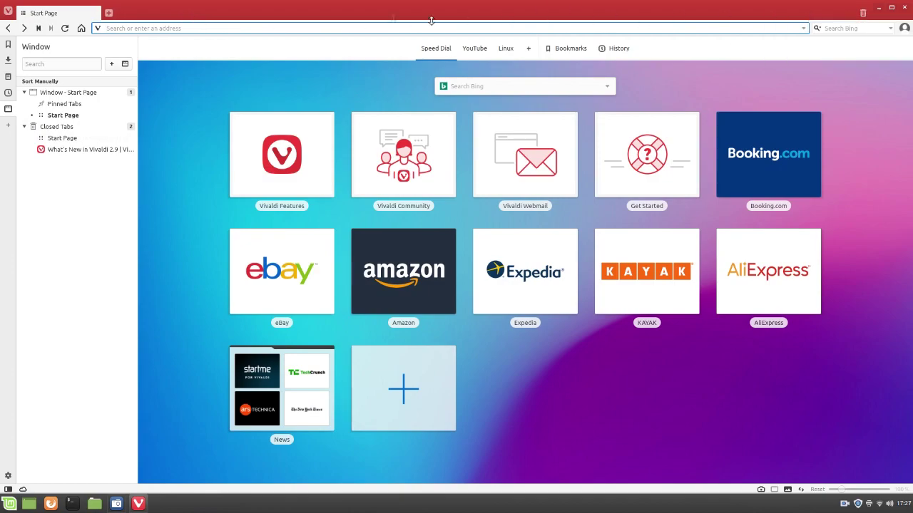
click(8, 10)
mouse_move(35, 72)
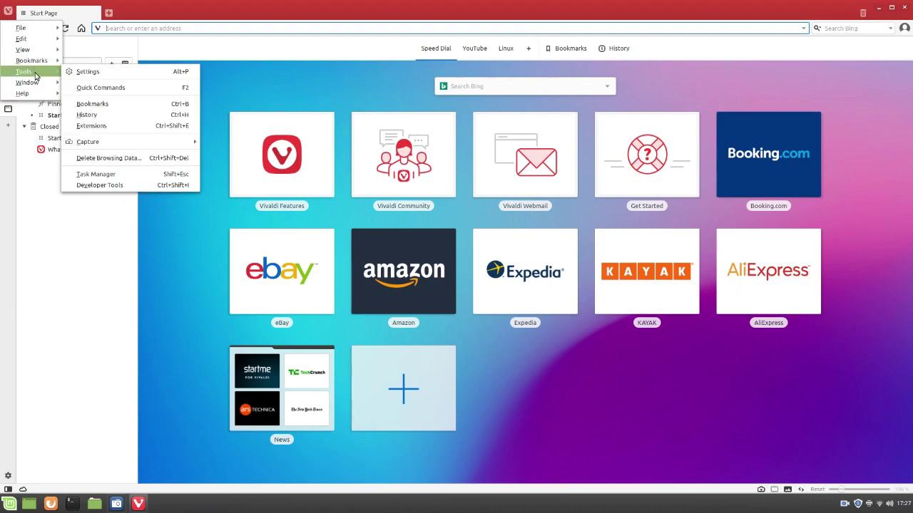
click(100, 76)
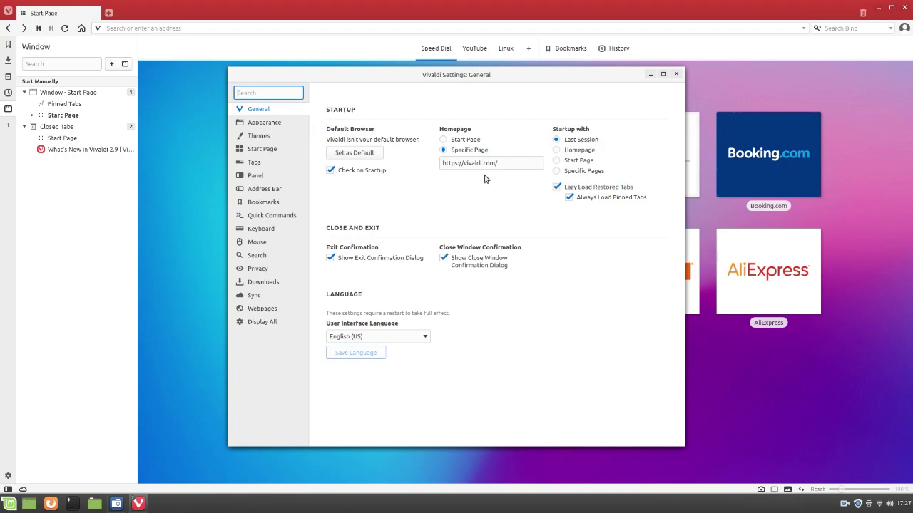
click(511, 164)
key(ctrl+a)
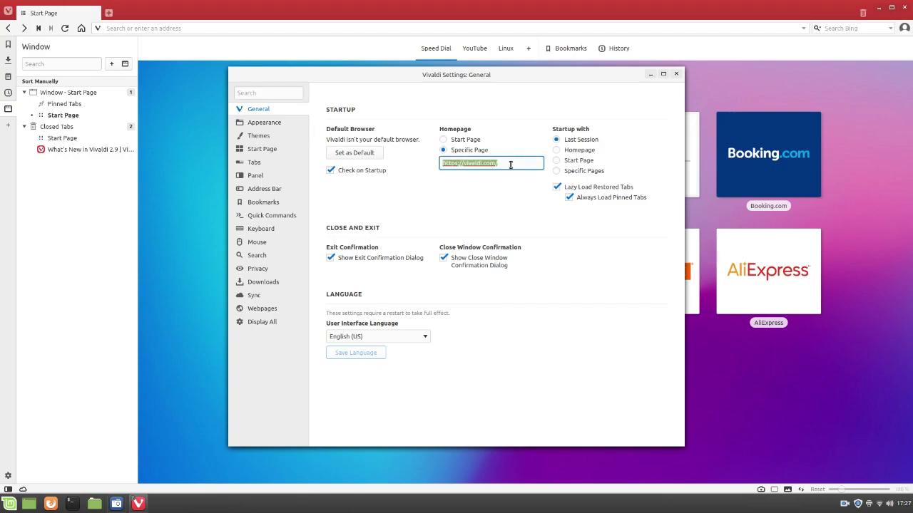
text(h)
click(501, 190)
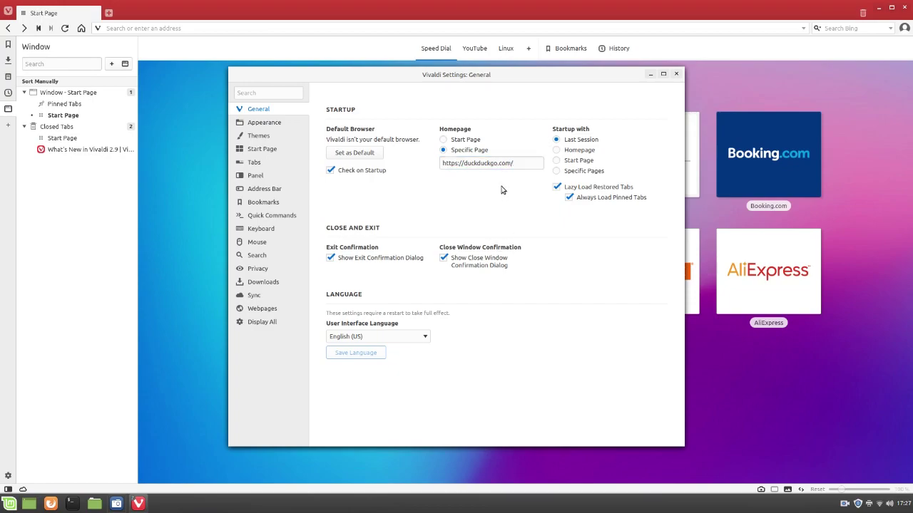
Step: Try the Start Page as homepage, switch back to the specific page, and close the settings
click(458, 141)
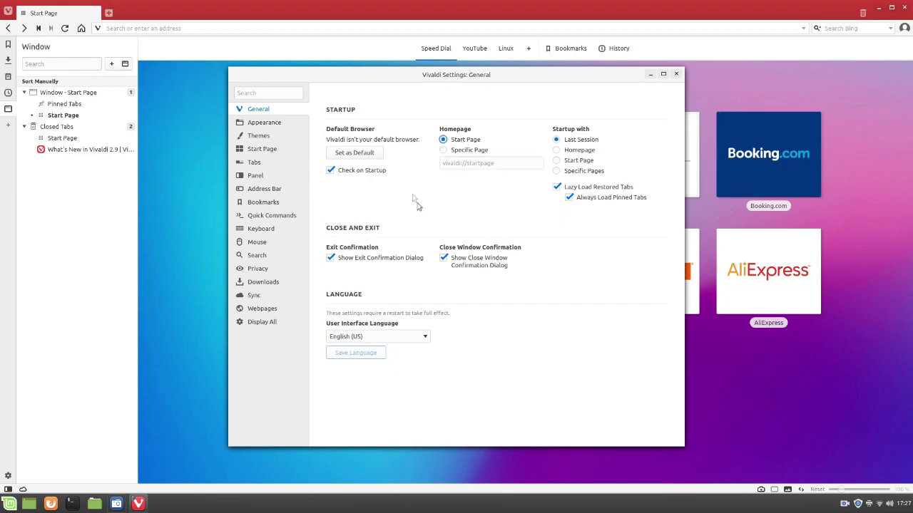
click(444, 150)
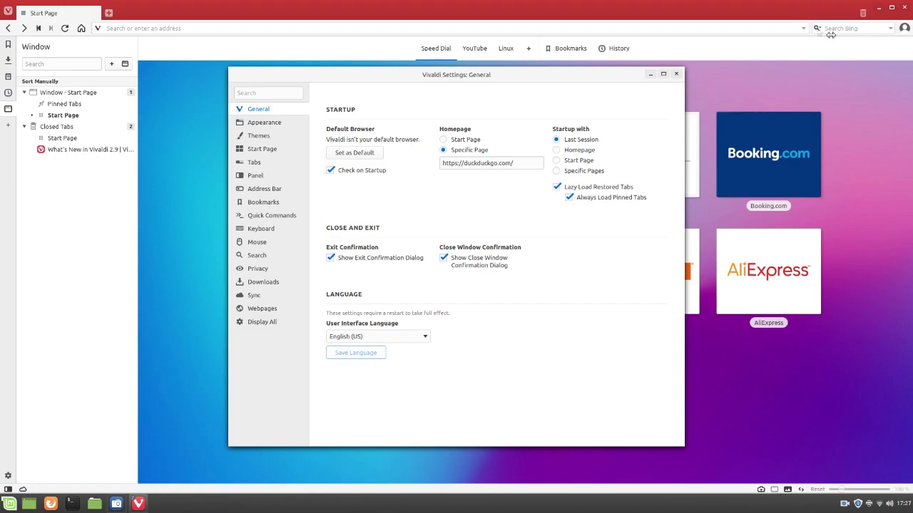
key(Escape)
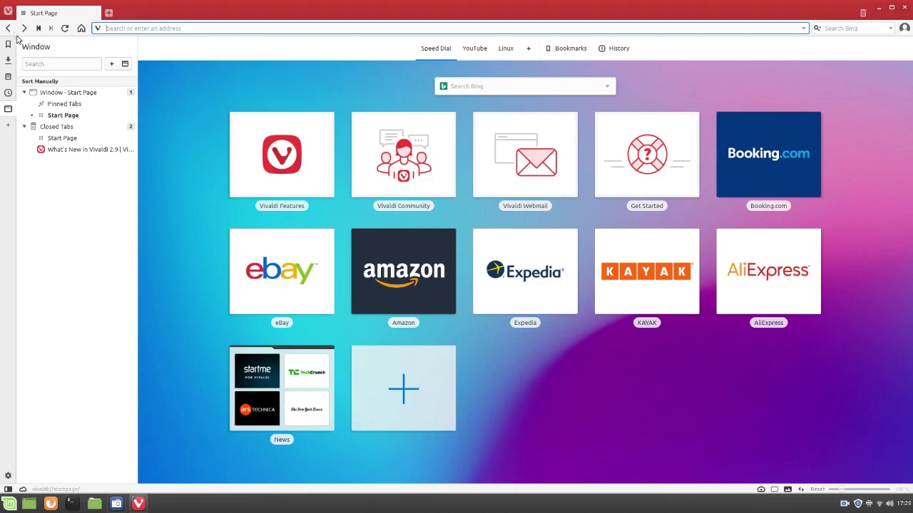
Step: Reopen the settings, move the window aside, and look over the General and Appearance options
click(7, 15)
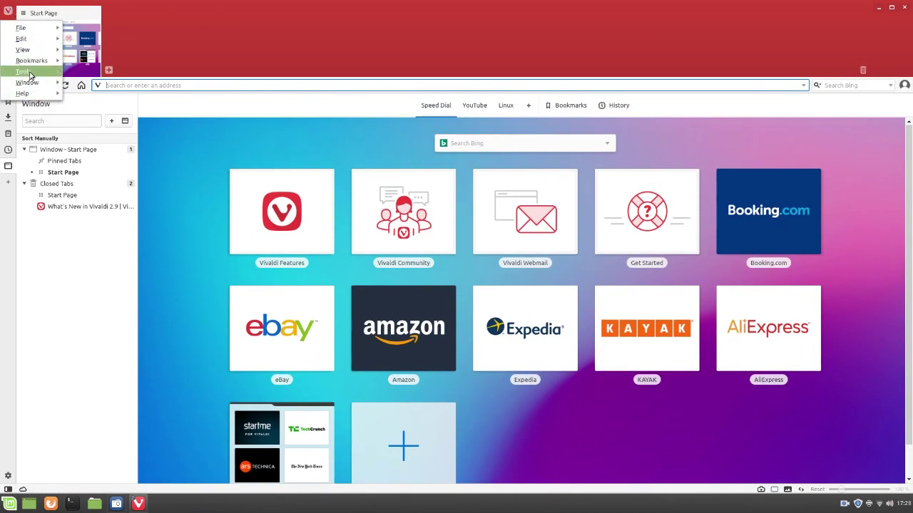
mouse_move(23, 72)
click(78, 72)
drag(460, 93, 408, 49)
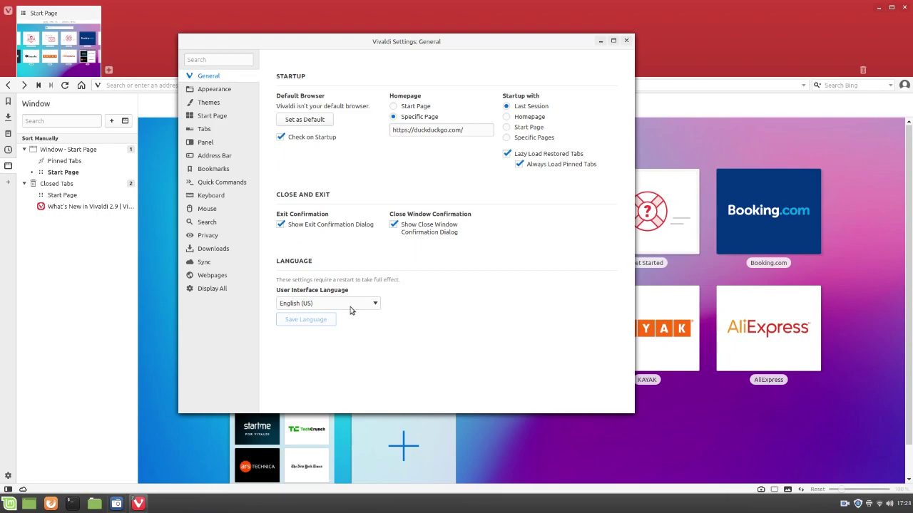
click(211, 89)
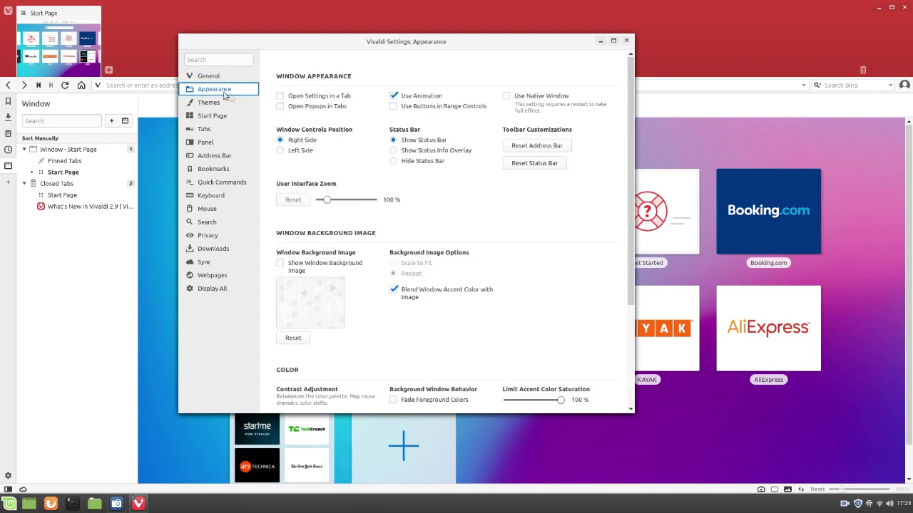
scroll(591, 257, down, 4)
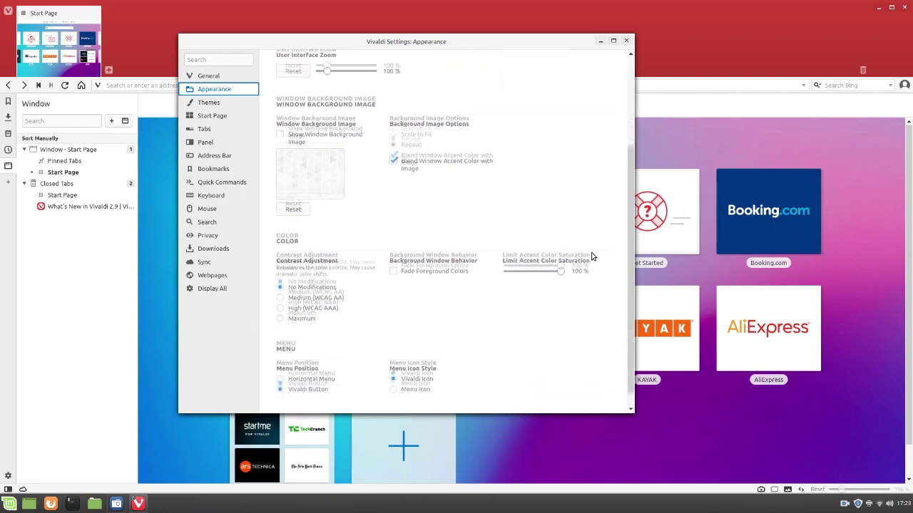
scroll(551, 358, up, 4)
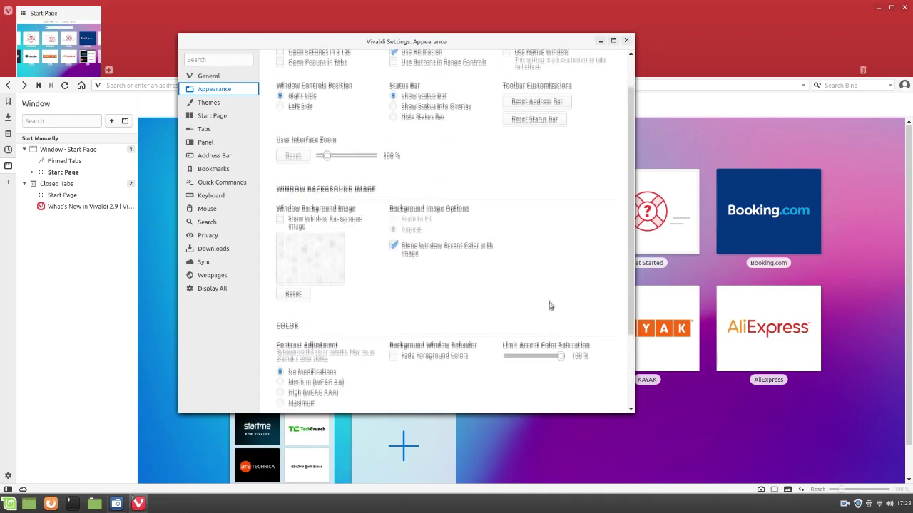
Step: Look through the Themes, Start Page and Tabs settings
click(204, 103)
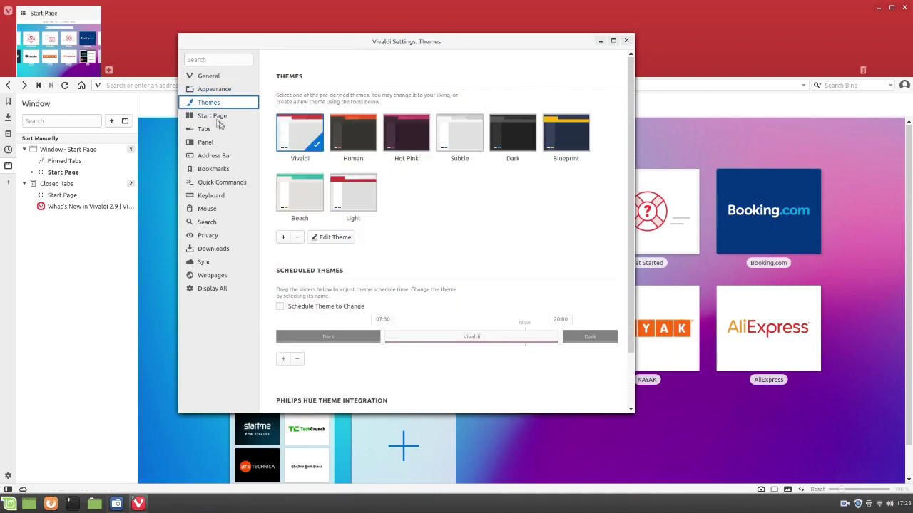
scroll(479, 235, down, 1)
click(206, 117)
scroll(465, 179, down, 3)
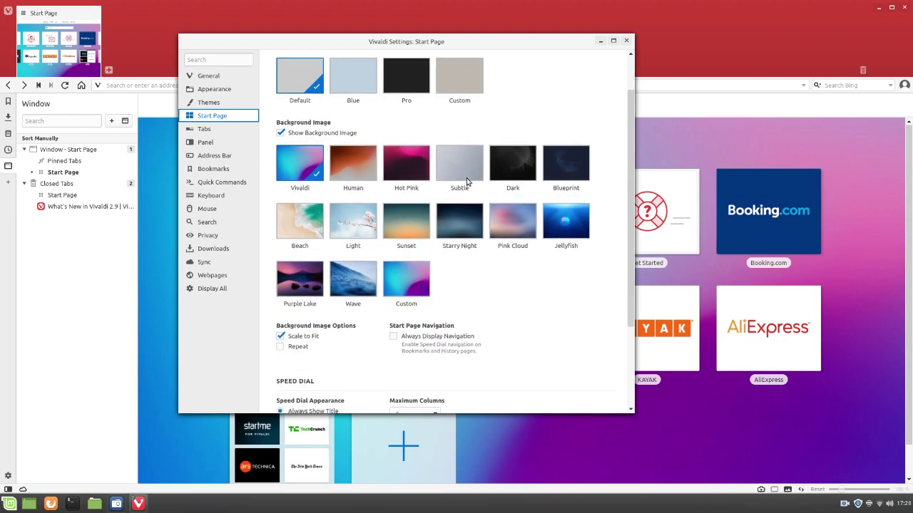
click(229, 130)
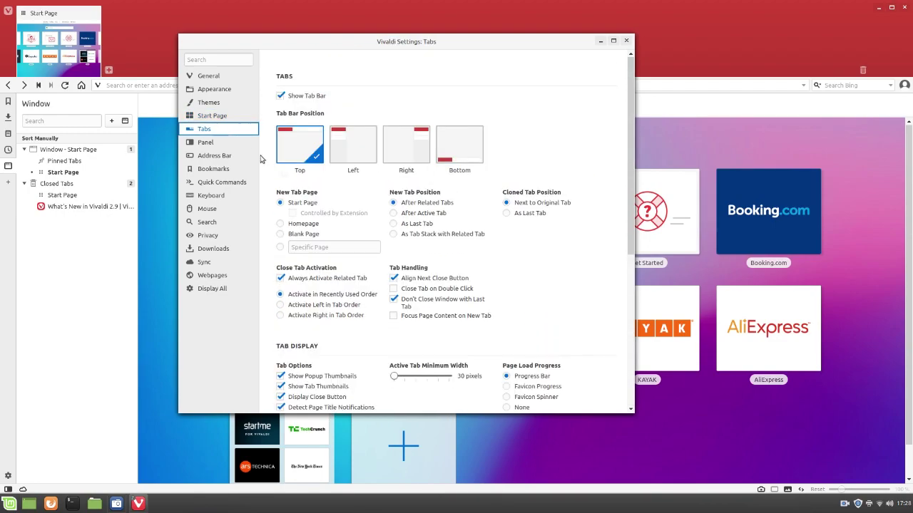
scroll(549, 307, down, 4)
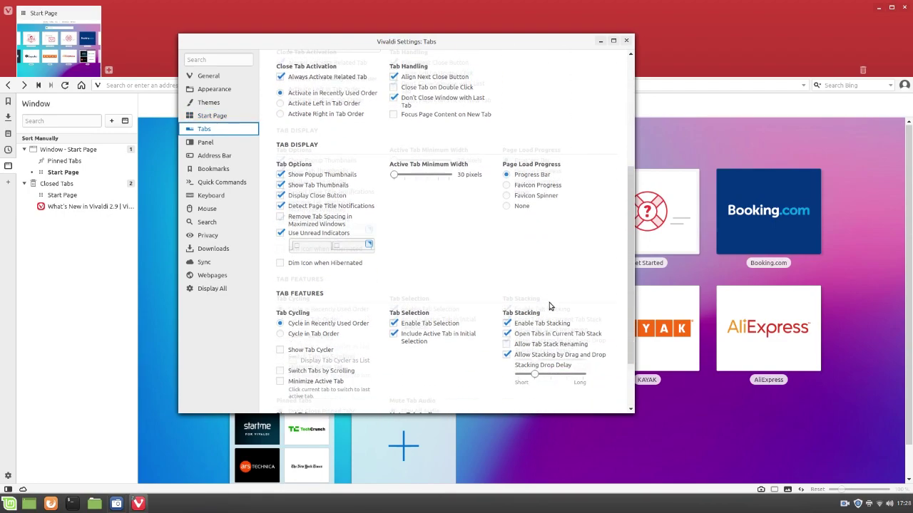
Step: Look through the Panel, Address Bar, Bookmarks, Quick Commands and Keyboard settings, including the shortcuts for window commands
click(212, 143)
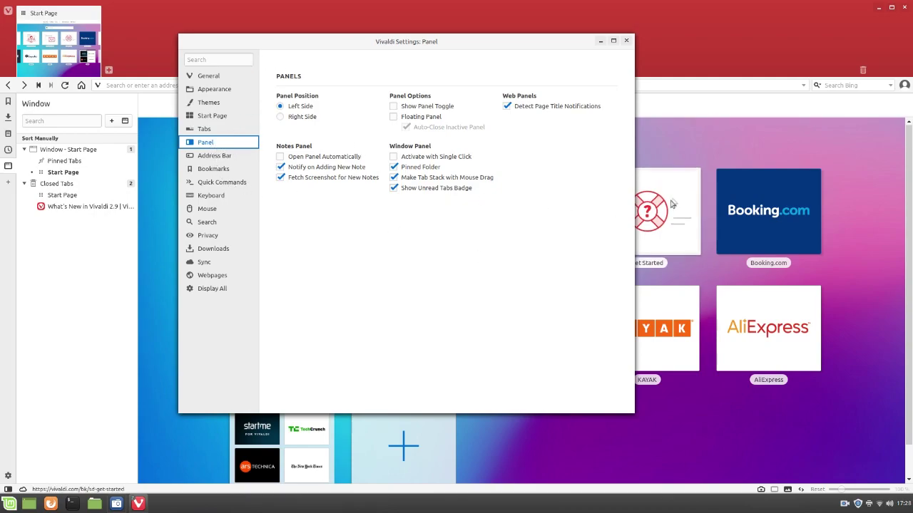
click(211, 159)
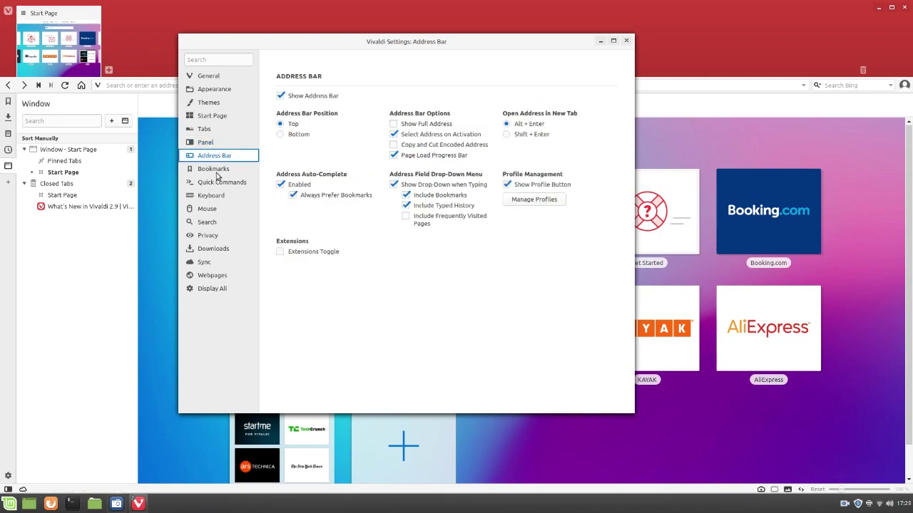
click(225, 171)
click(234, 182)
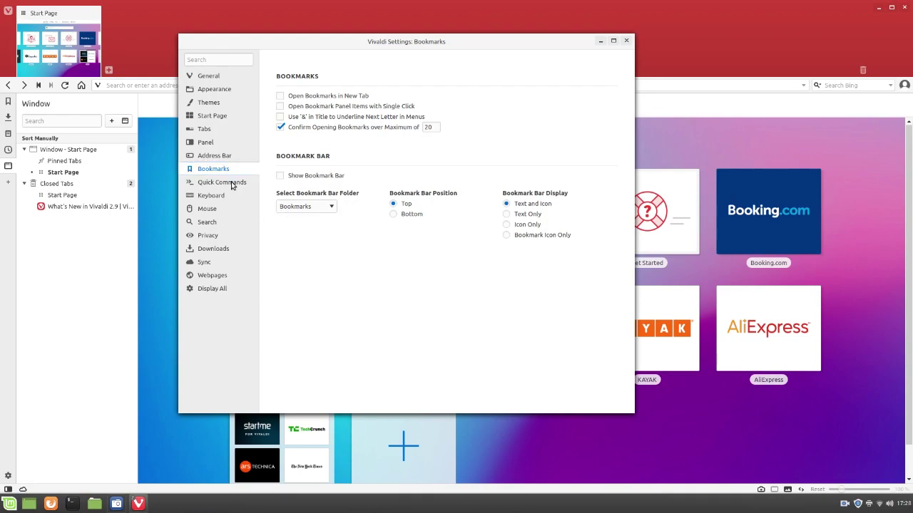
click(214, 197)
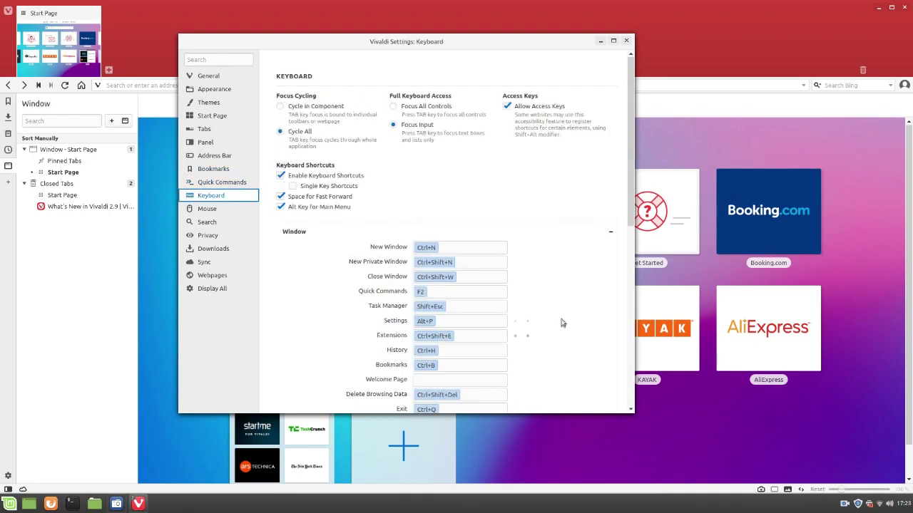
scroll(562, 322, down, 3)
scroll(562, 321, down, 5)
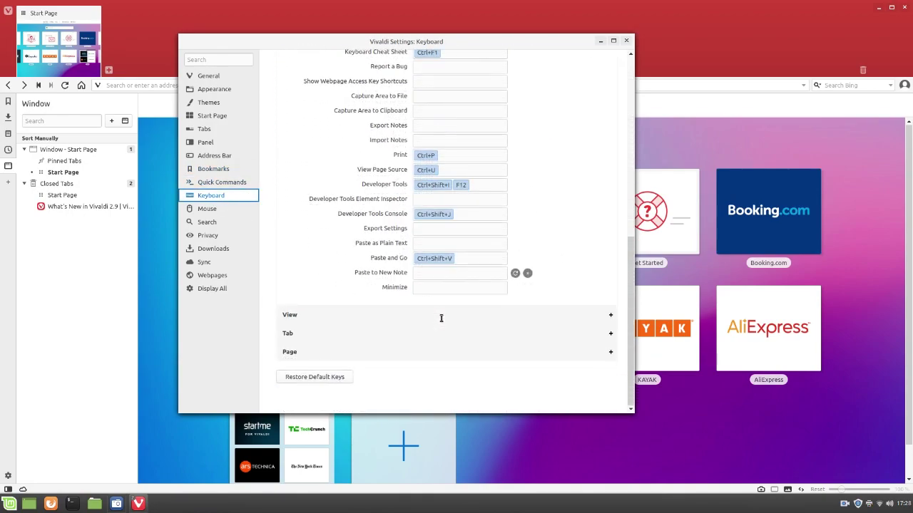
scroll(371, 321, up, 8)
Step: Examine the Mouse settings, including the gesture mapping list and its preview
click(210, 214)
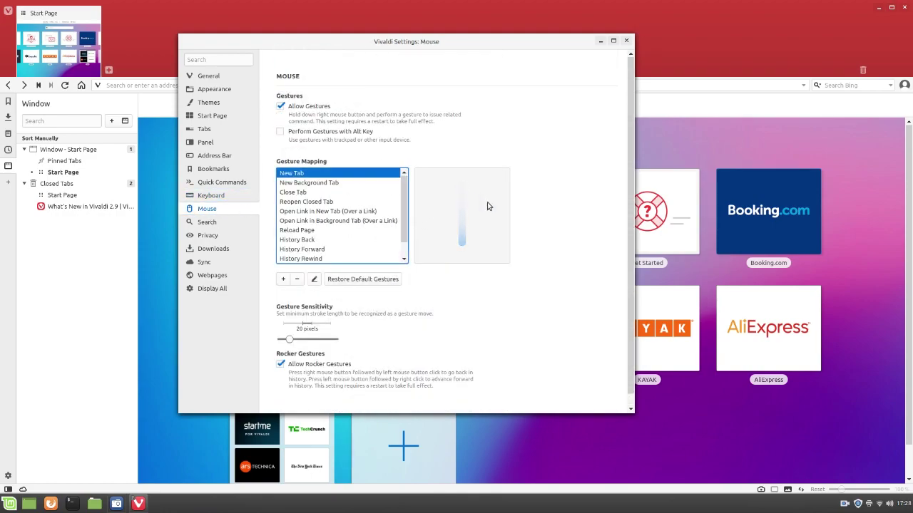
click(453, 196)
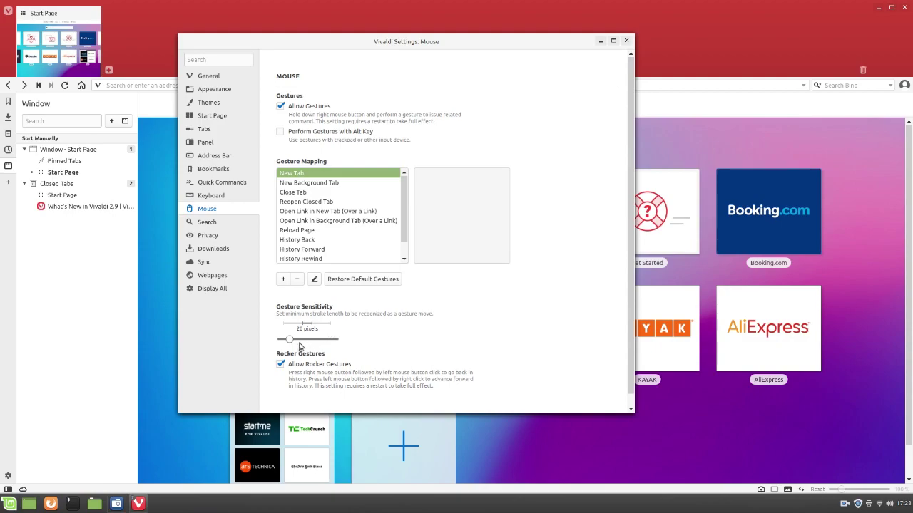
scroll(371, 213, down, 1)
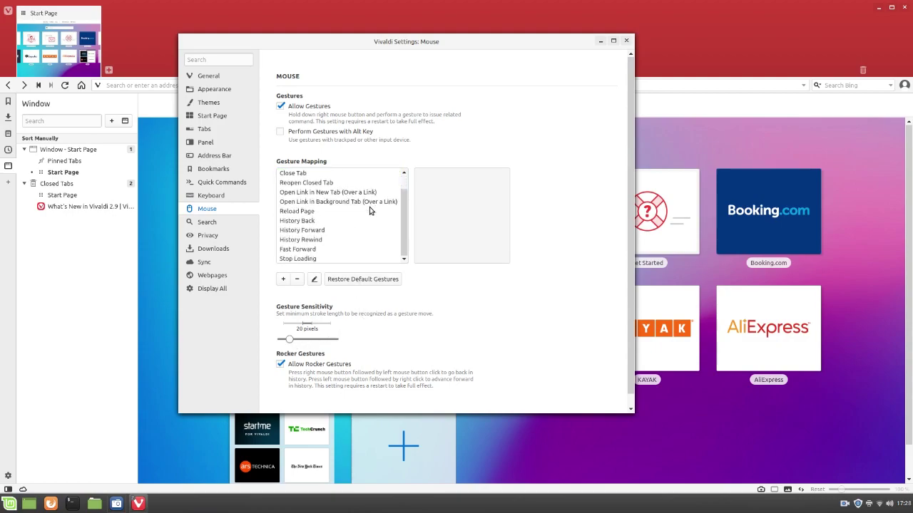
scroll(371, 214, up, 1)
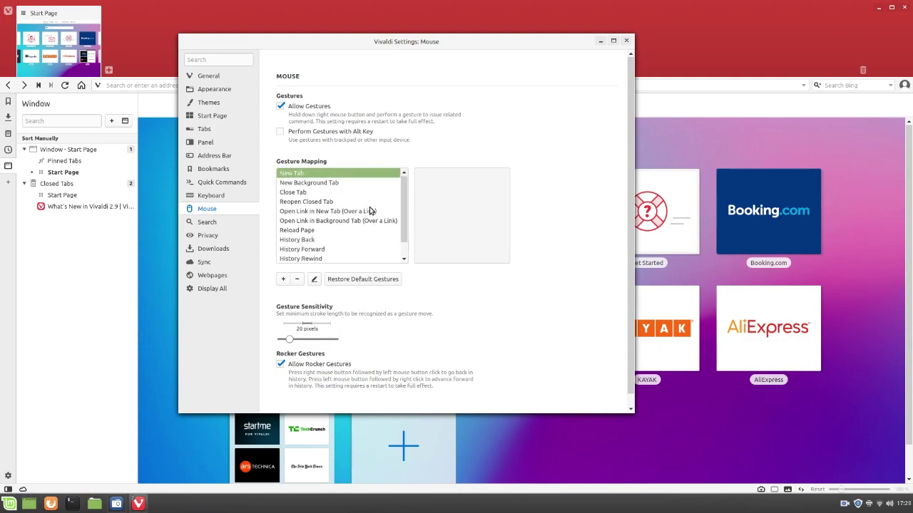
Step: Review the Search settings and its search engines, and the Privacy settings down to the cookie options
click(207, 222)
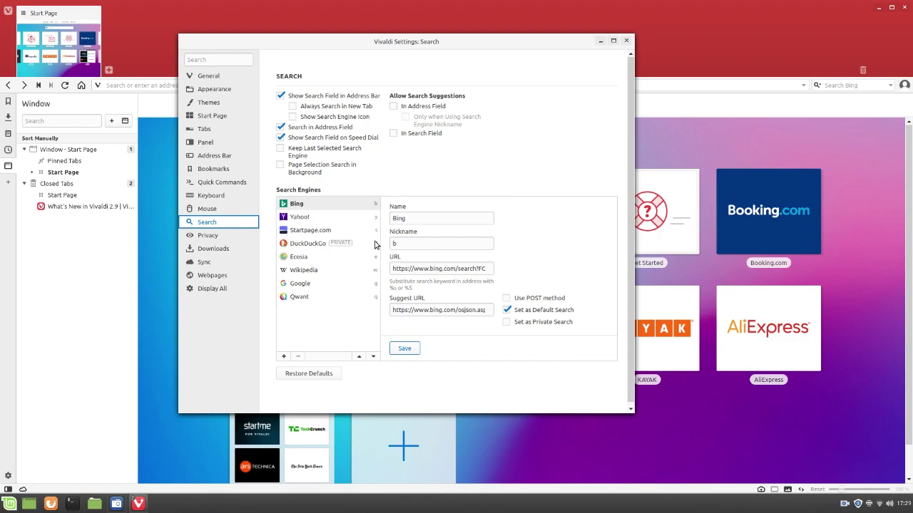
click(225, 237)
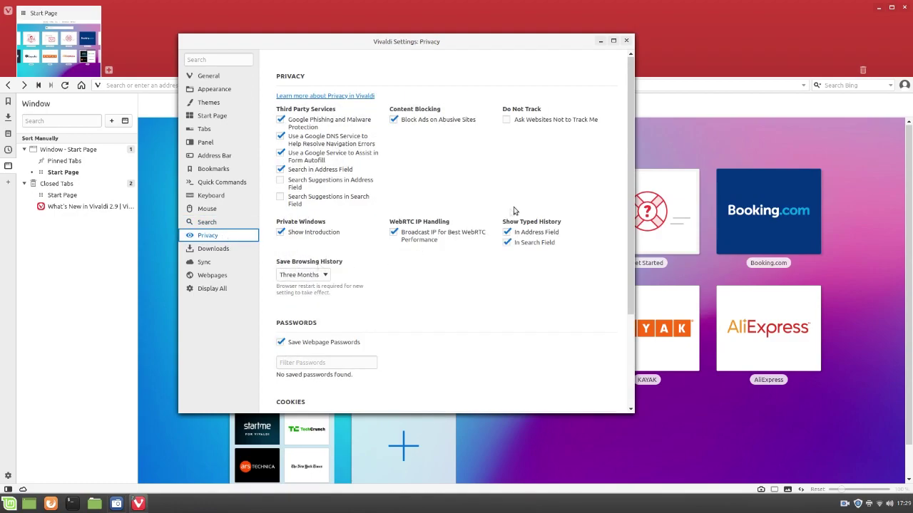
scroll(485, 283, down, 2)
scroll(467, 292, down, 2)
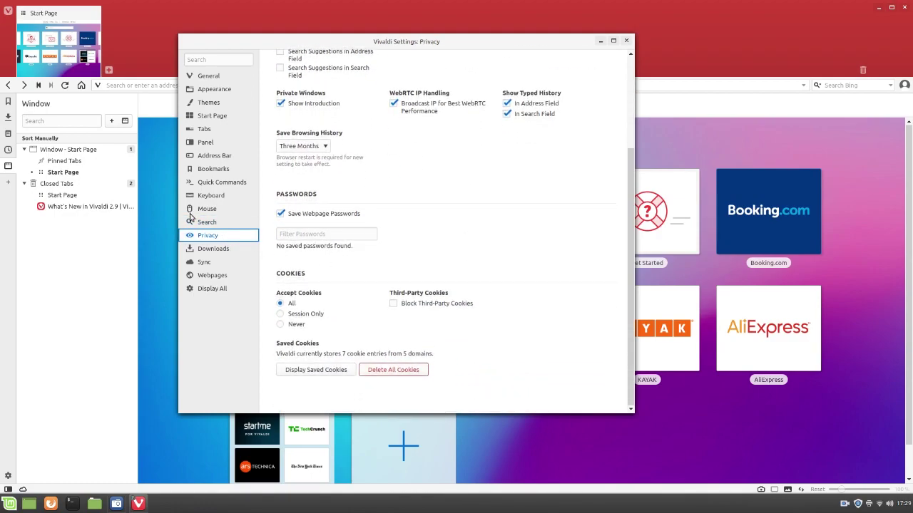
Step: Return to the top of the Privacy settings and look through the Downloads and Sync settings
click(194, 221)
click(212, 236)
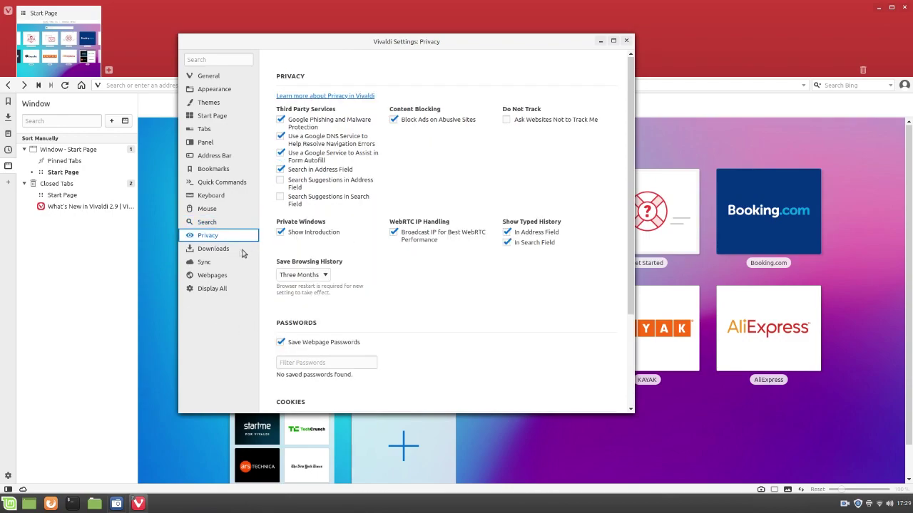
click(223, 250)
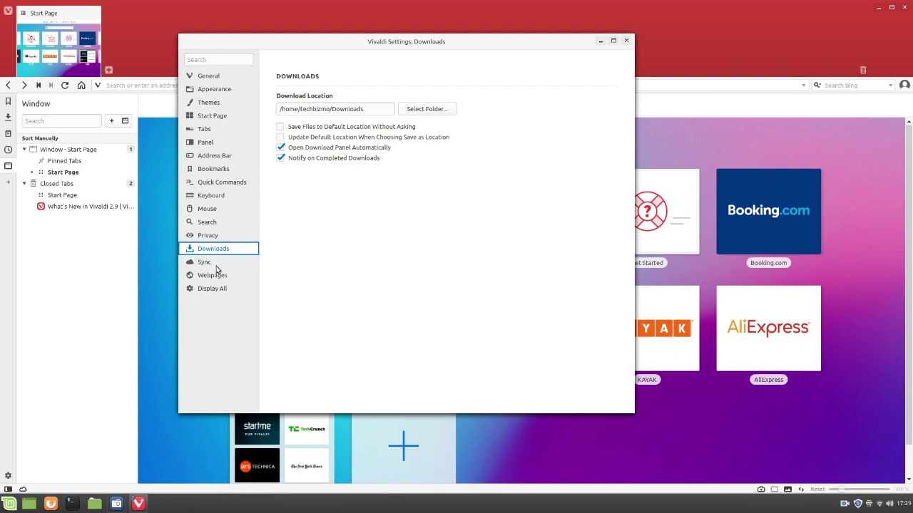
click(216, 266)
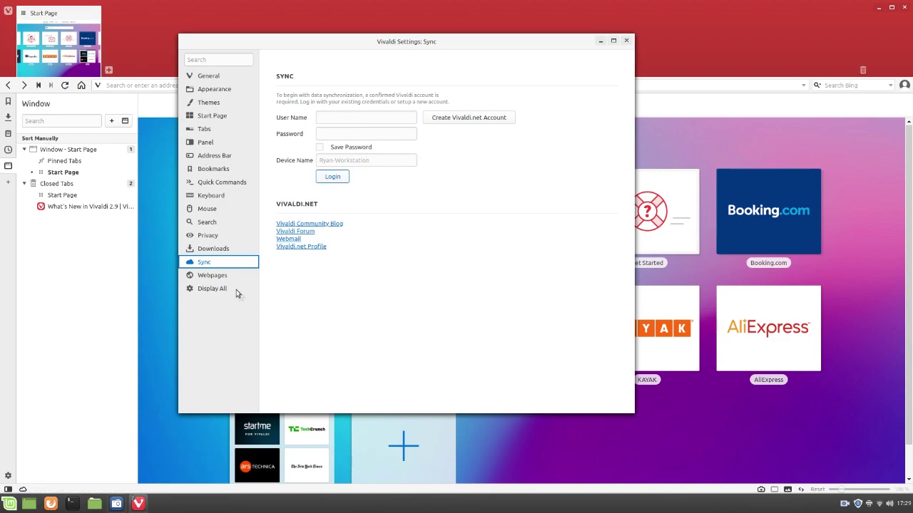
Step: Review the Webpages settings from default permissions and plugins through reader and image capture down to the default fonts
click(216, 278)
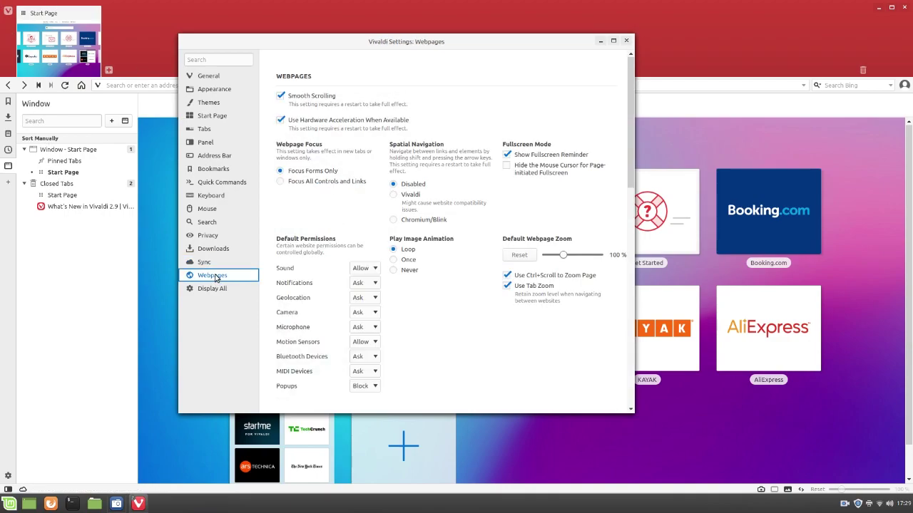
scroll(471, 330, down, 1)
scroll(471, 330, down, 10)
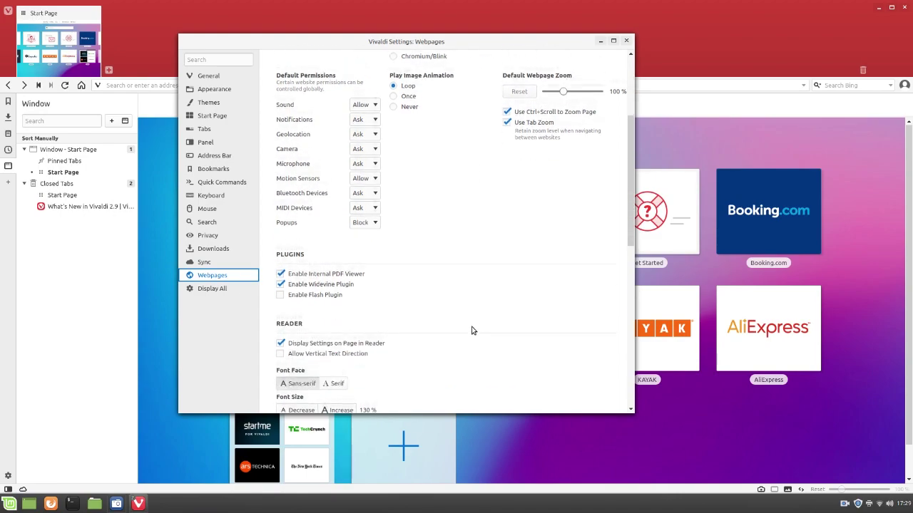
scroll(470, 316, down, 1)
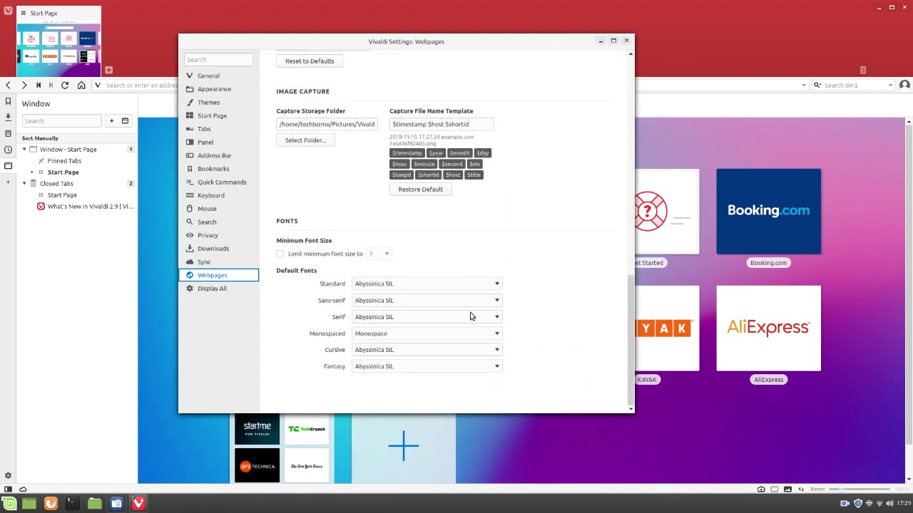
Step: Display all settings in one list and skim from the startup options down to the Start Page background and Speed Dial options
click(220, 289)
scroll(578, 274, down, 7)
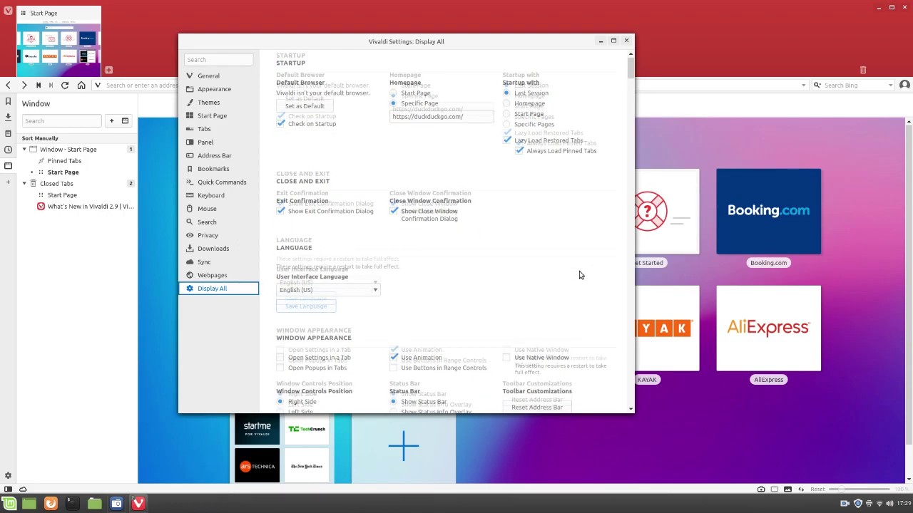
scroll(517, 337, down, 8)
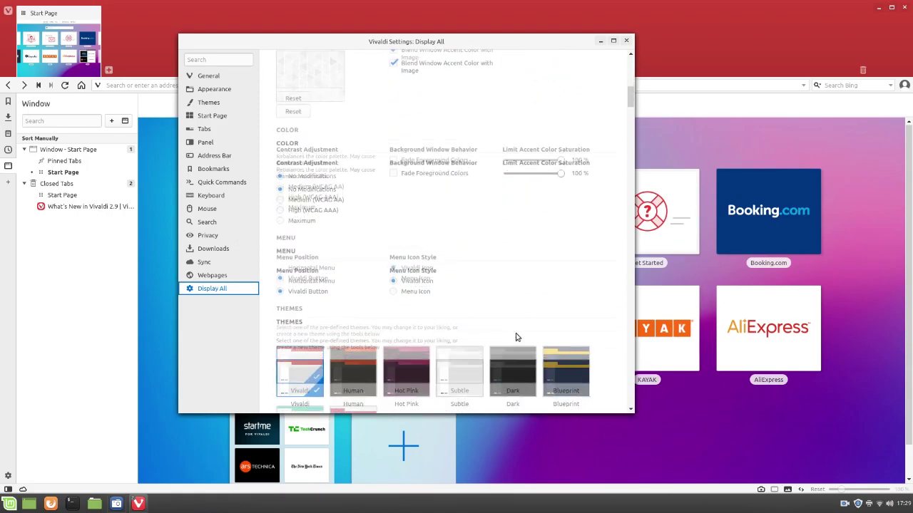
scroll(497, 332, down, 10)
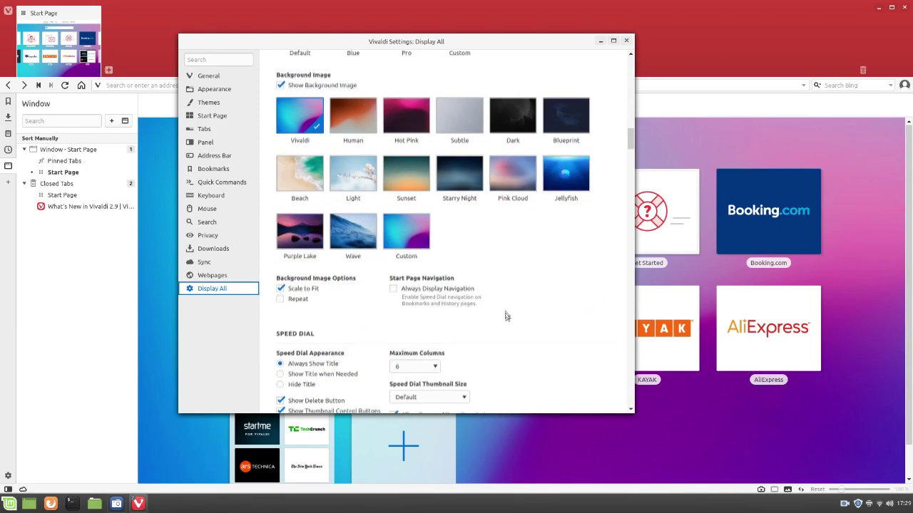
Step: Close the settings window and exit the Vivaldi browser, confirming the exit
click(626, 41)
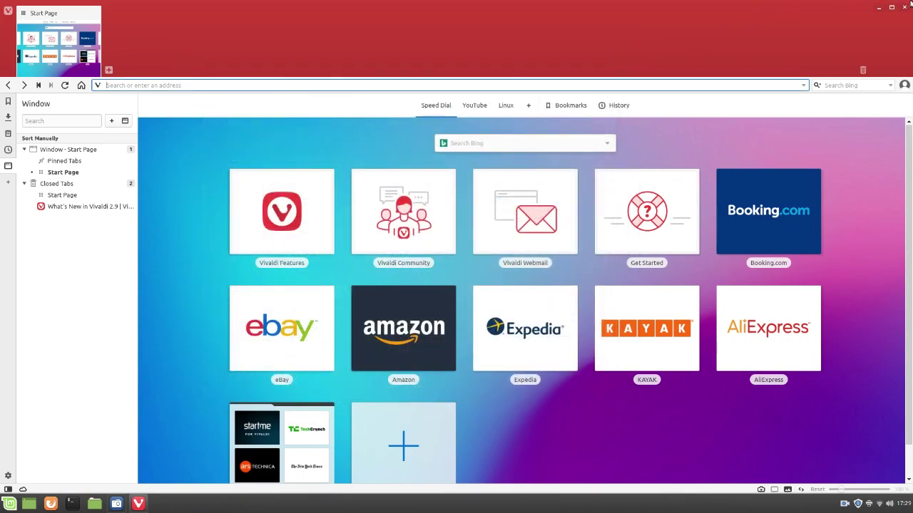
click(904, 8)
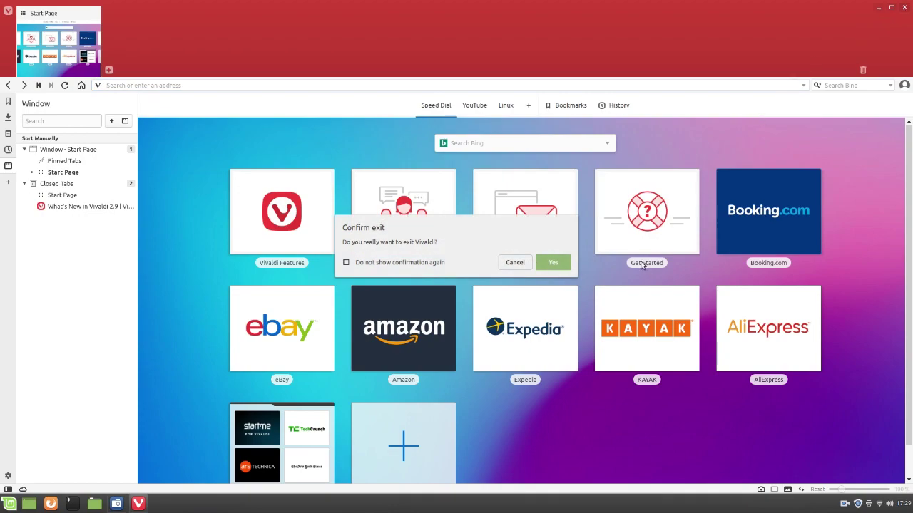
click(555, 264)
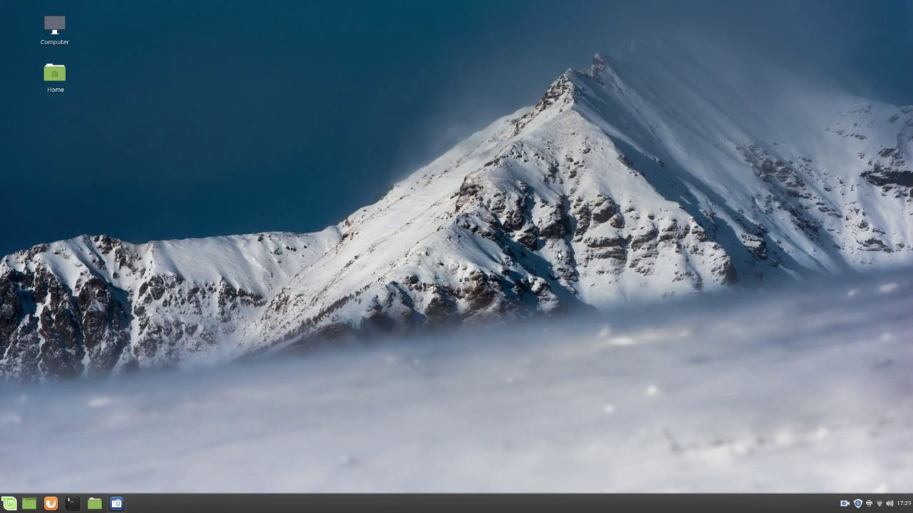